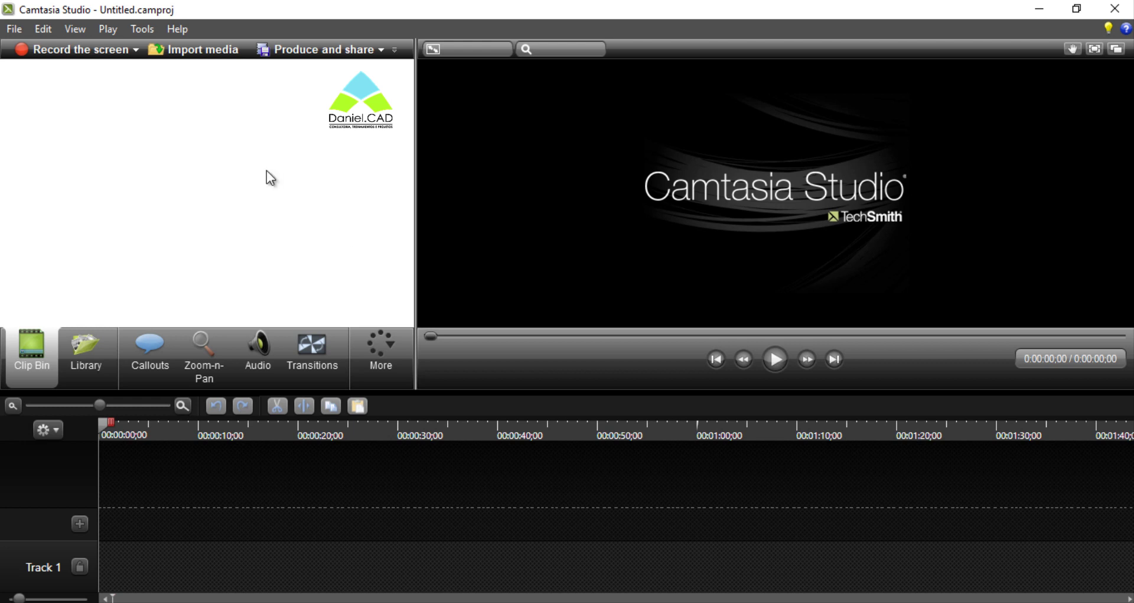
# Import the Teste.camrec recording into the Clip Bin through Import media.
pyautogui.click(215, 55)
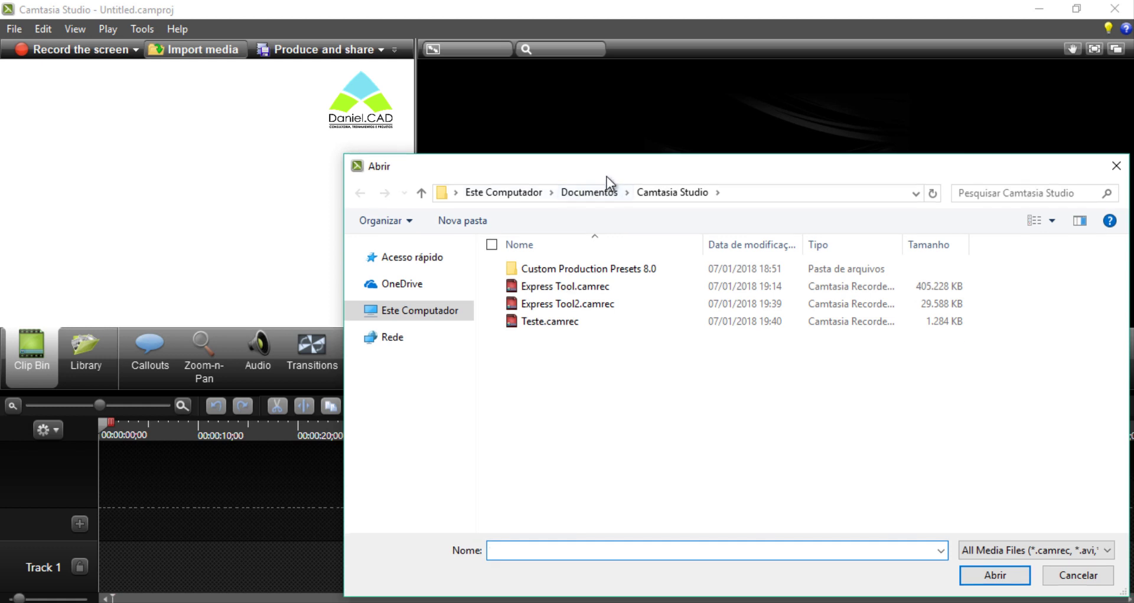
pyautogui.moveTo(608, 176); pyautogui.dragTo(518, 109)
pyautogui.click(497, 260)
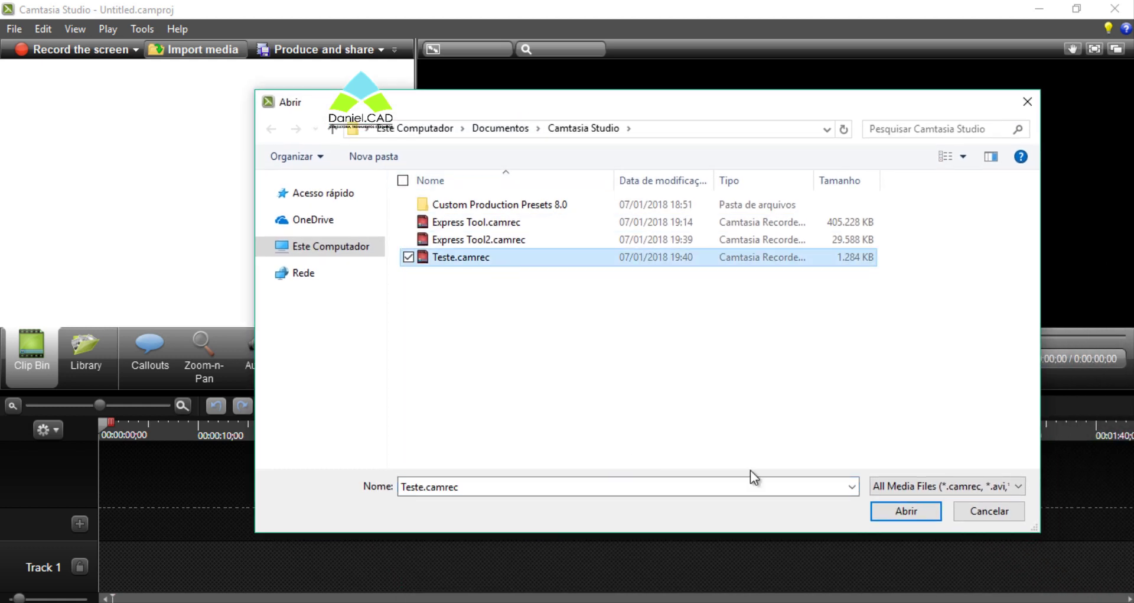
pyautogui.click(898, 514)
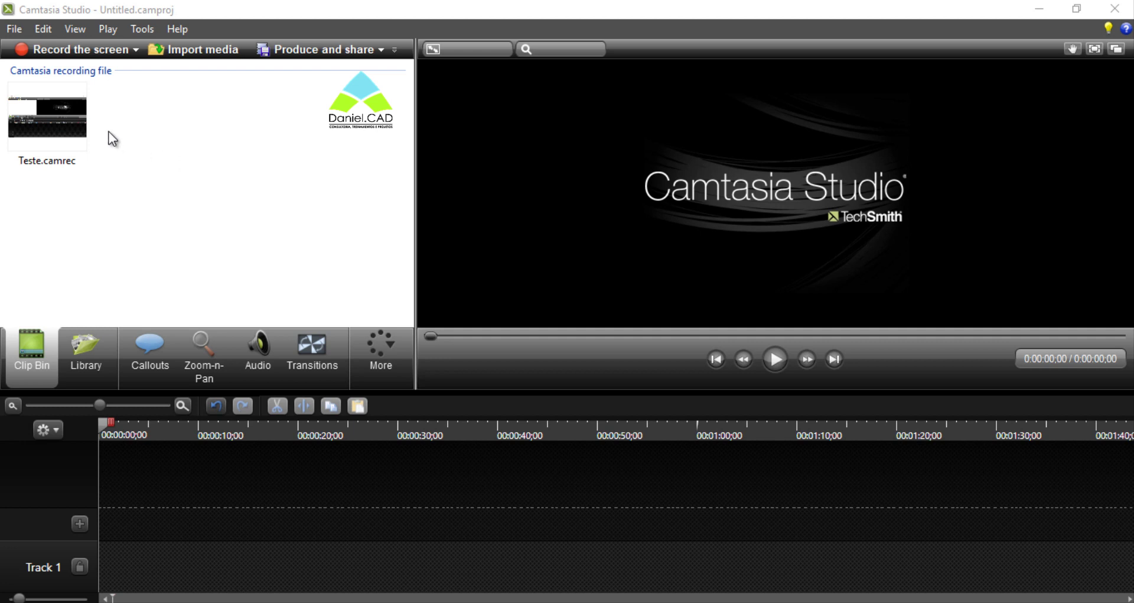
# Drag Teste.camrec from the Clip Bin onto Track 1, bringing up Editing Dimensions.
pyautogui.click(74, 120)
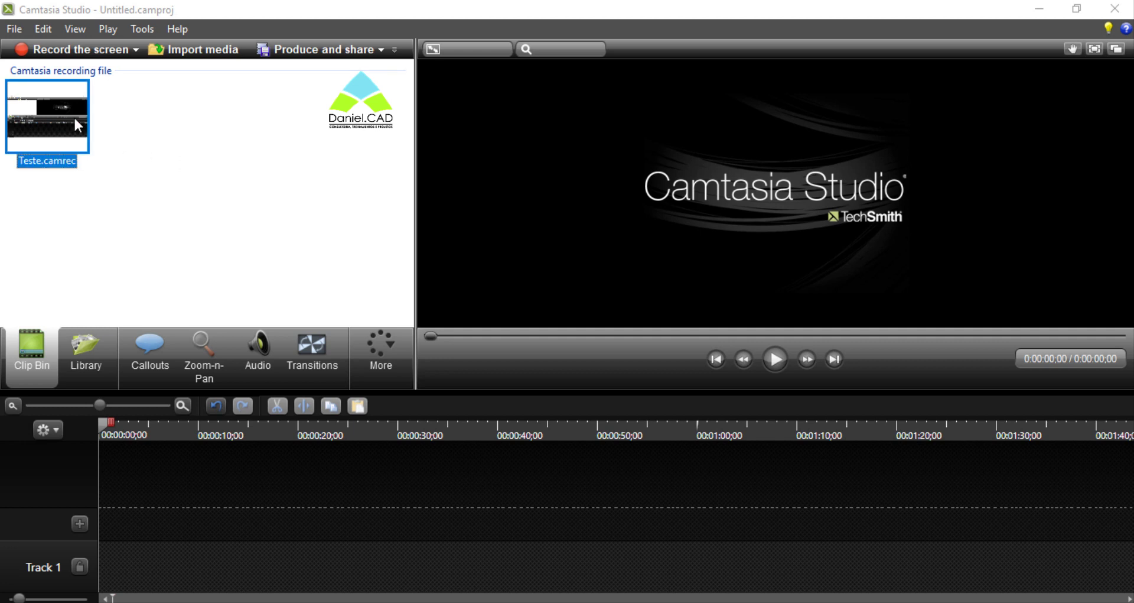
pyautogui.moveTo(74, 123); pyautogui.dragTo(125, 567)
pyautogui.moveTo(126, 579); pyautogui.dragTo(124, 568)
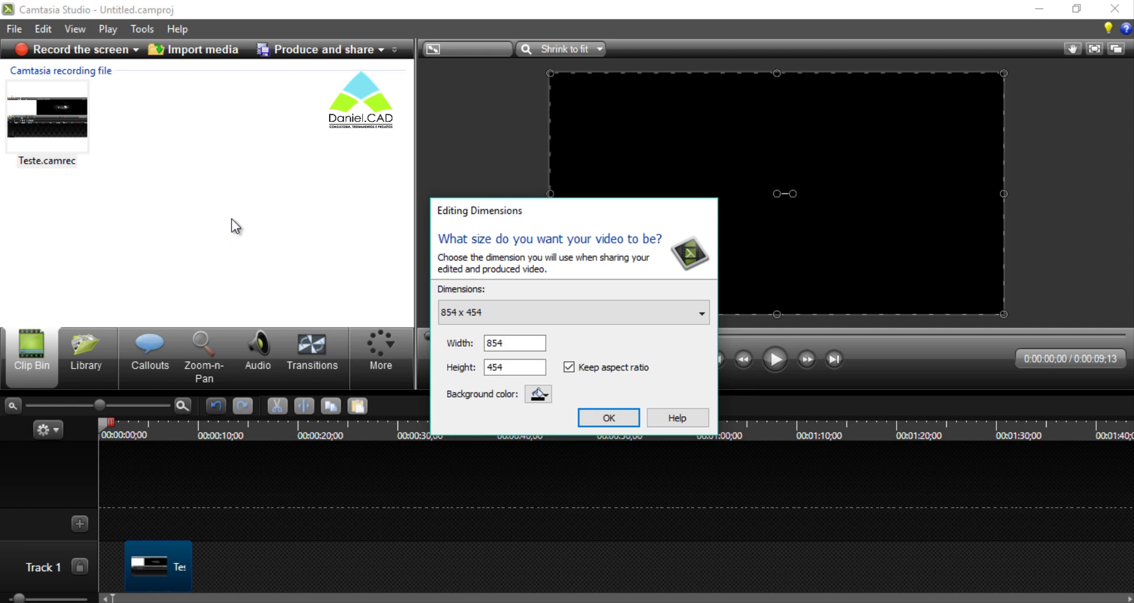
# Enter a width of 1920 and turn off Keep aspect ratio in Editing Dimensions.
pyautogui.click(508, 309)
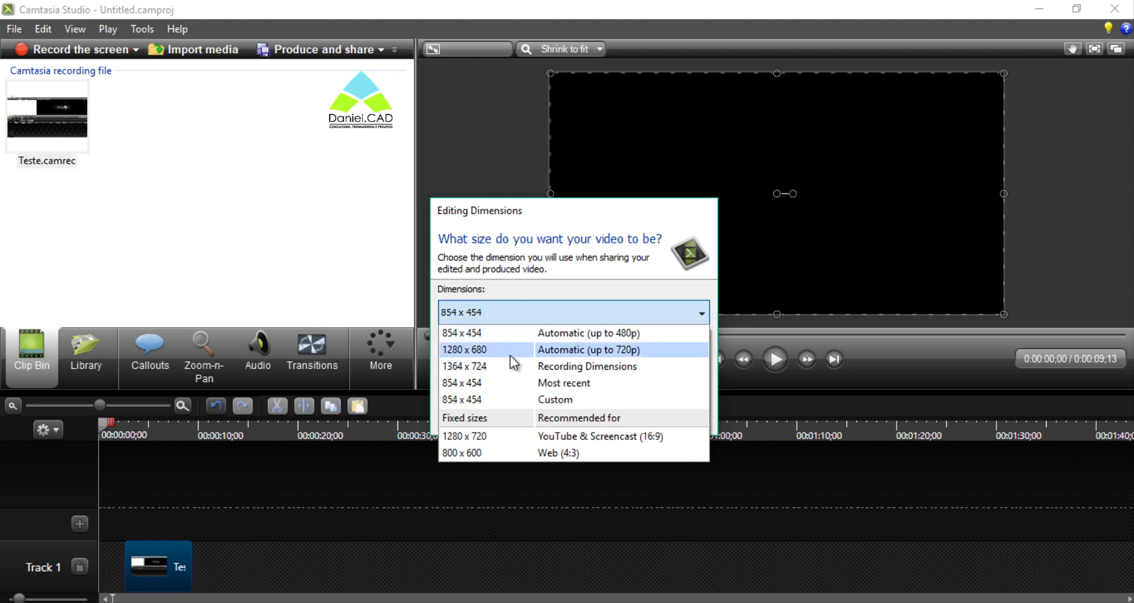
pyautogui.click(526, 318)
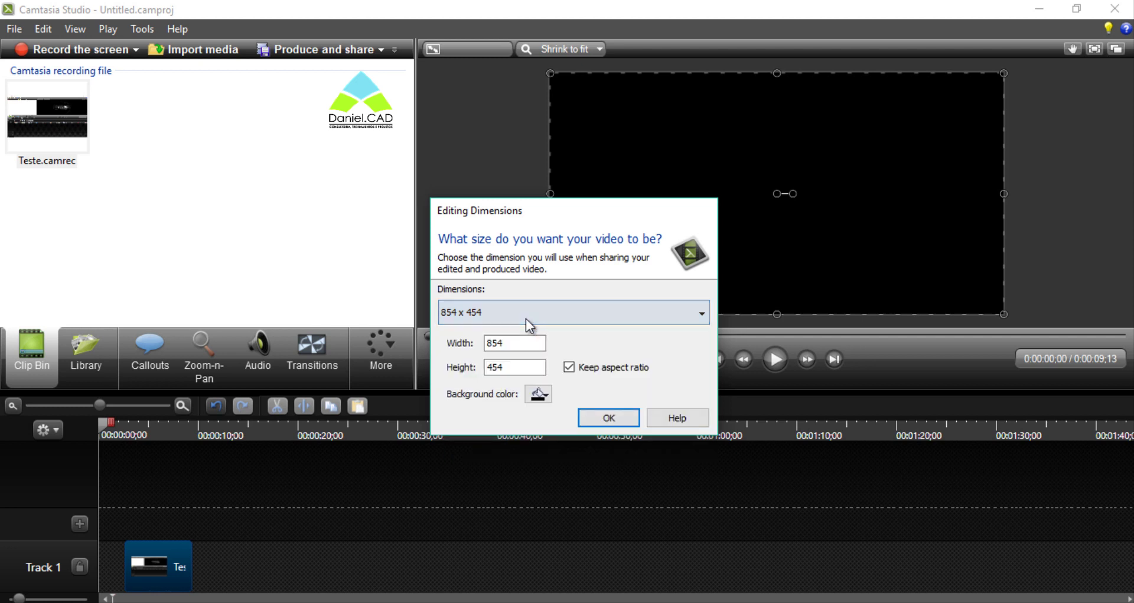
pyautogui.doubleClick(495, 343)
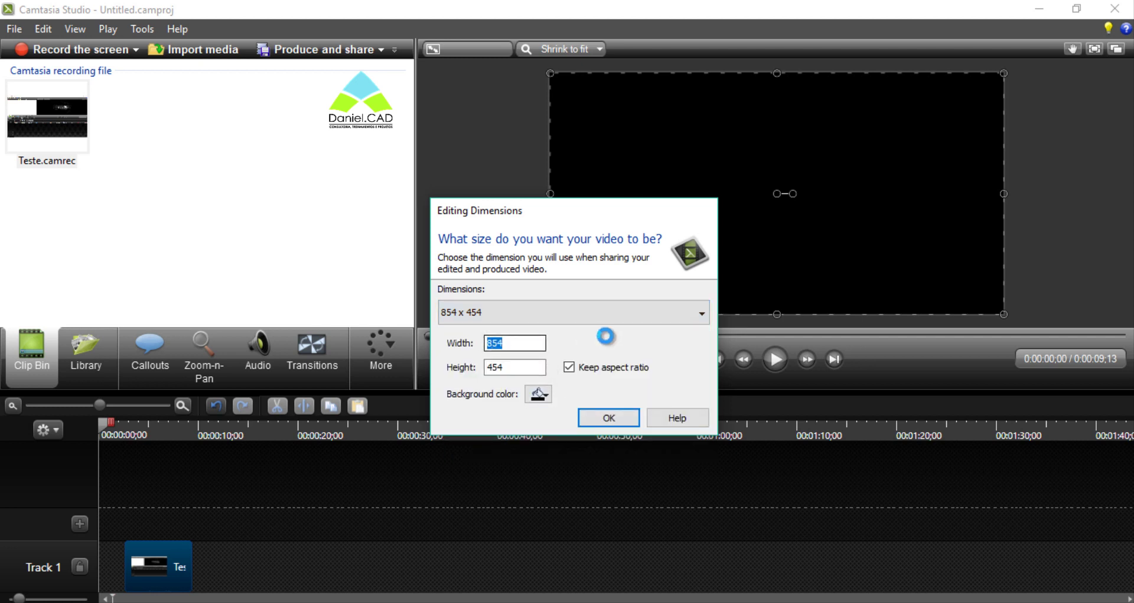
pyautogui.write('19')
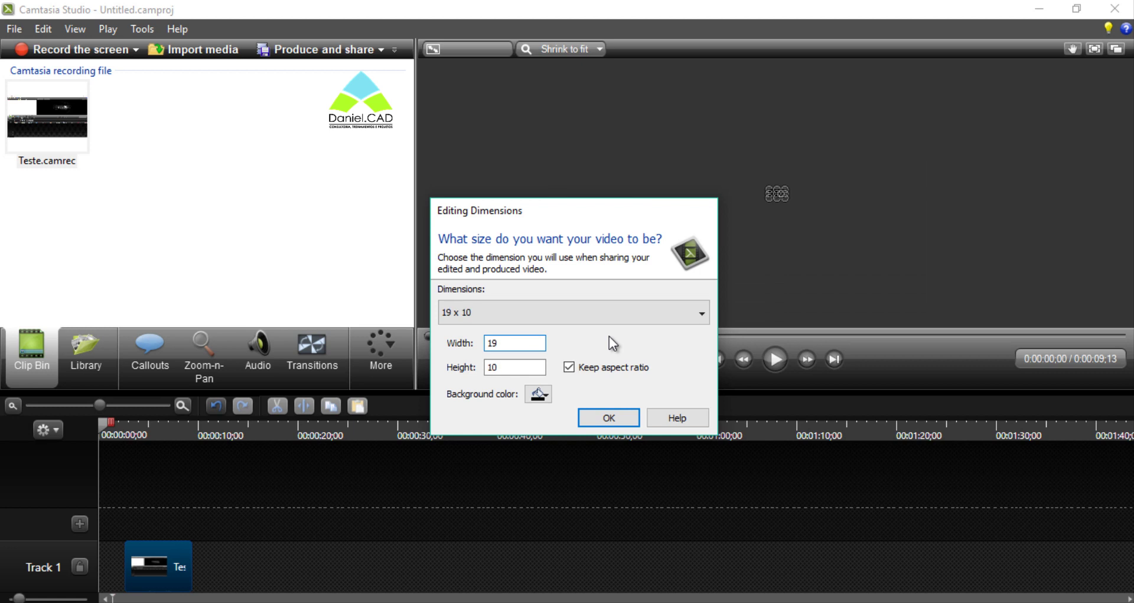
pyautogui.write('20')
pyautogui.press('Tab')
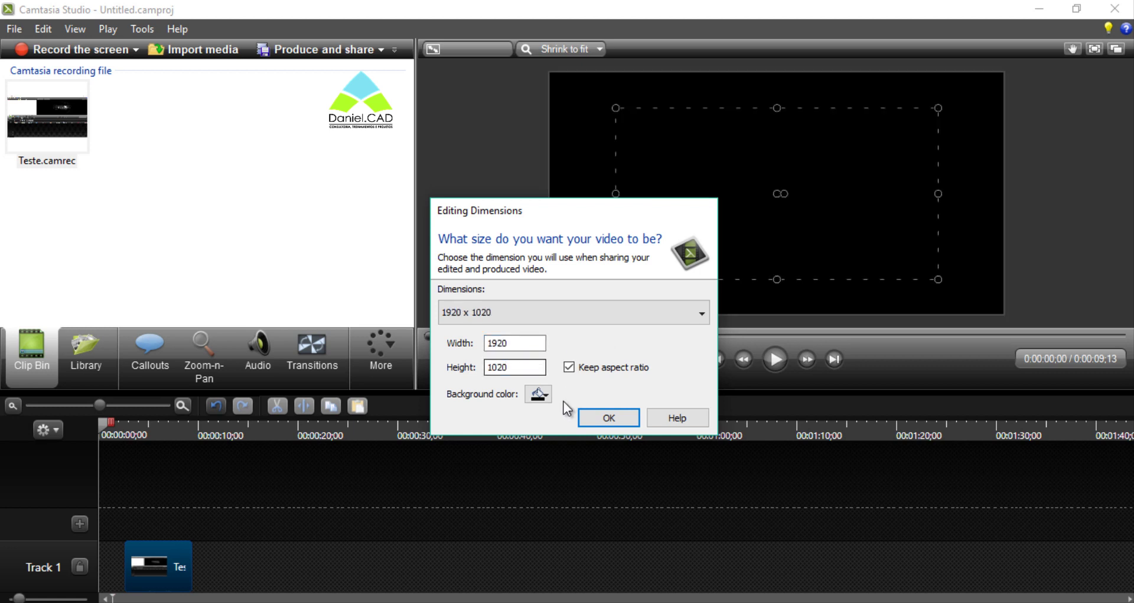
pyautogui.click(505, 368)
pyautogui.click(576, 369)
# Correct the width to 1920 and height to 1080, then apply the dimensions.
pyautogui.doubleClick(497, 365)
pyautogui.doubleClick(501, 343)
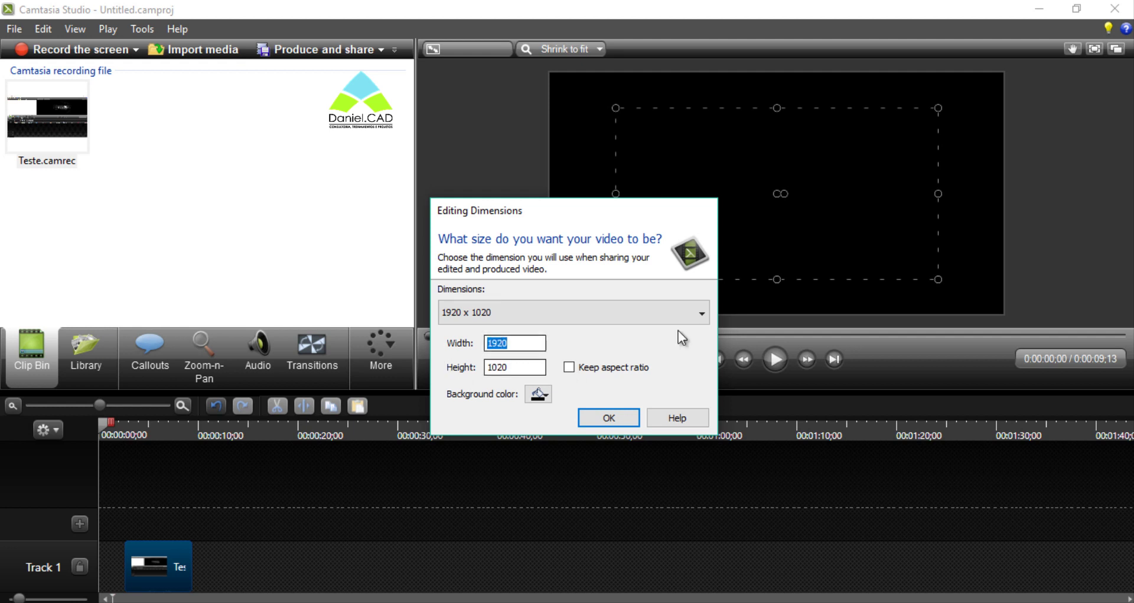
pyautogui.write('2000')
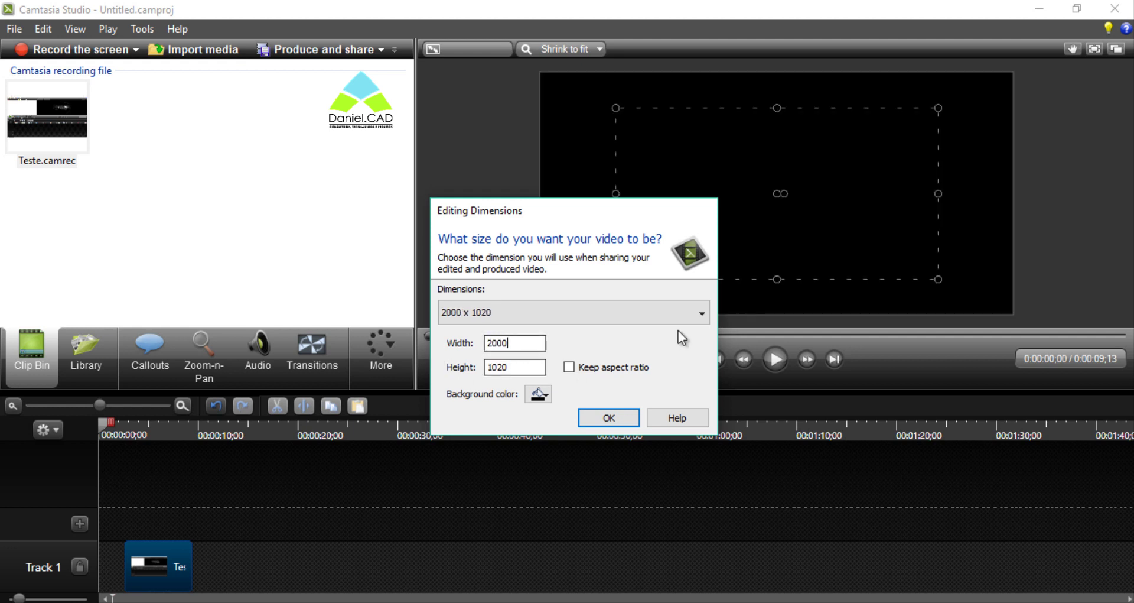
pyautogui.doubleClick(523, 349)
pyautogui.write('1902')
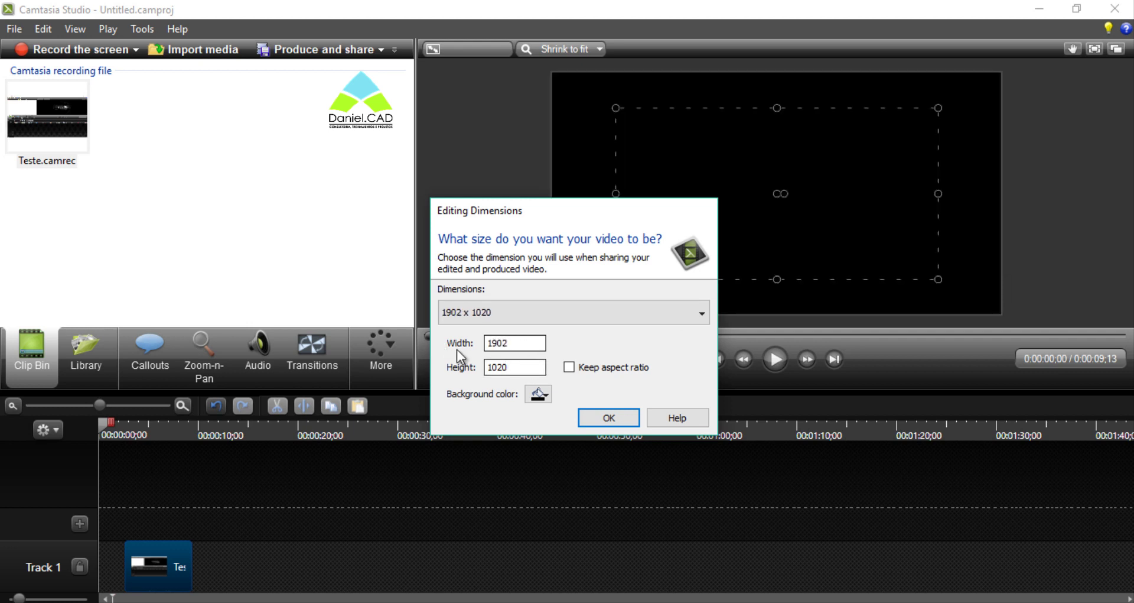
pyautogui.press('BackSpace')
pyautogui.press('BackSpace')
pyautogui.write('20')
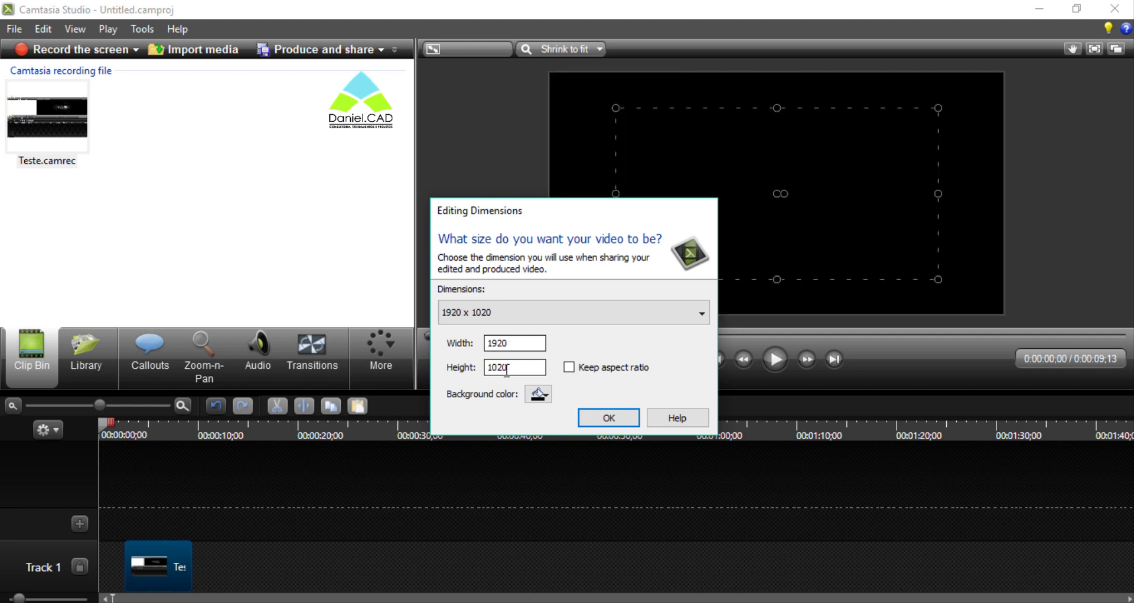
pyautogui.moveTo(498, 367); pyautogui.dragTo(527, 365)
pyautogui.write('80')
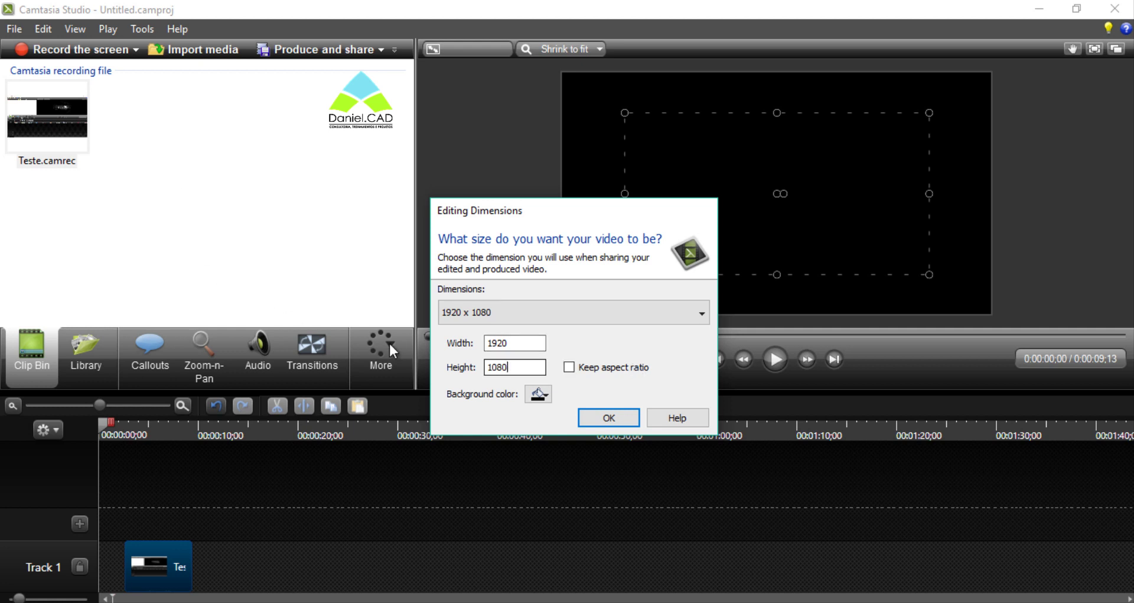
pyautogui.click(607, 417)
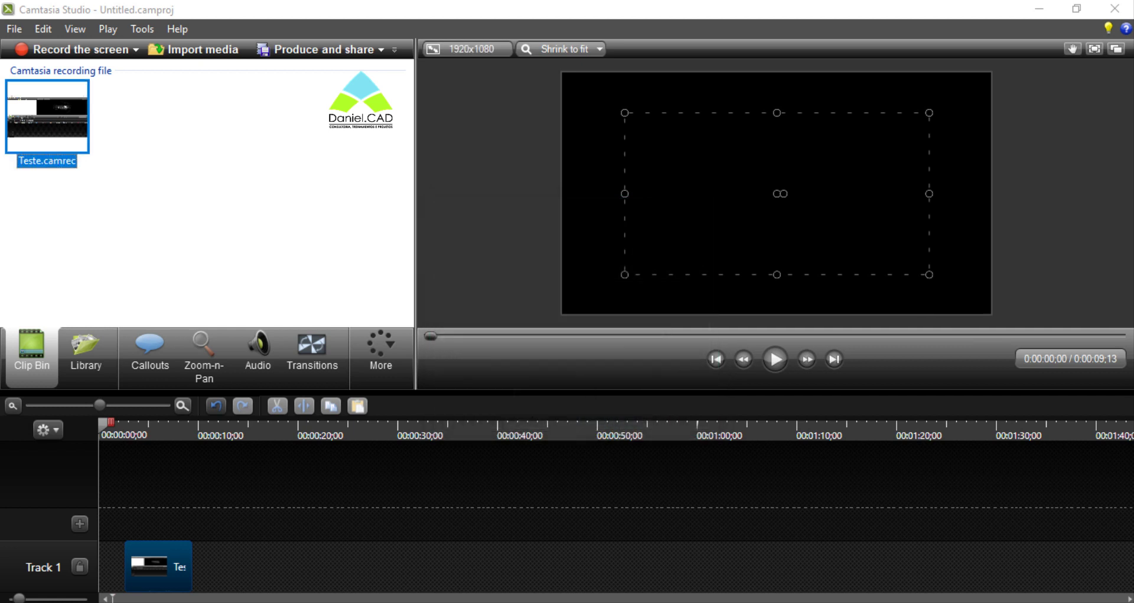
# Start the clip at 0:00 and stretch the recording to fill the 1920x1080 canvas.
pyautogui.moveTo(152, 592); pyautogui.dragTo(126, 591)
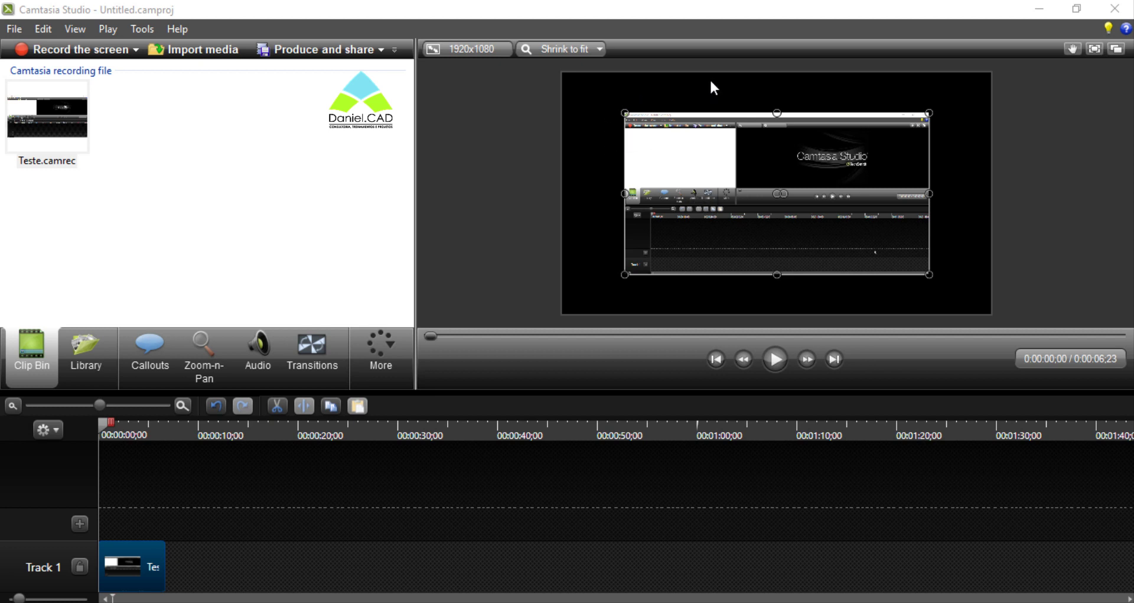
pyautogui.moveTo(806, 207)
pyautogui.mouseDown()
pyautogui.moveTo(746, 178)
pyautogui.moveTo(784, 190)
pyautogui.moveTo(711, 192)
pyautogui.mouseUp()
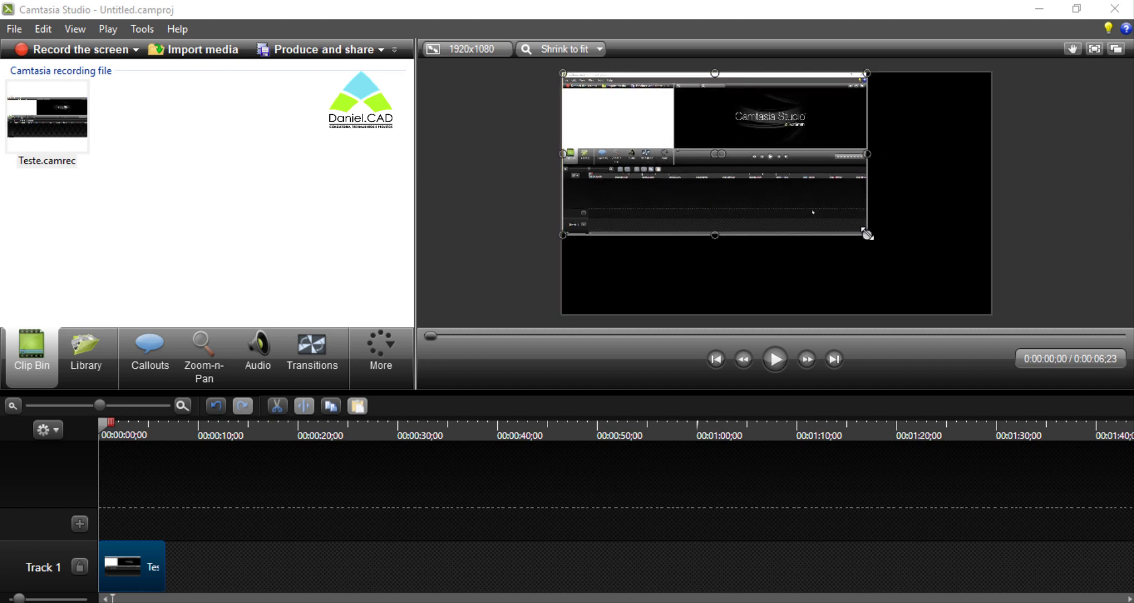
pyautogui.moveTo(867, 234); pyautogui.dragTo(993, 278)
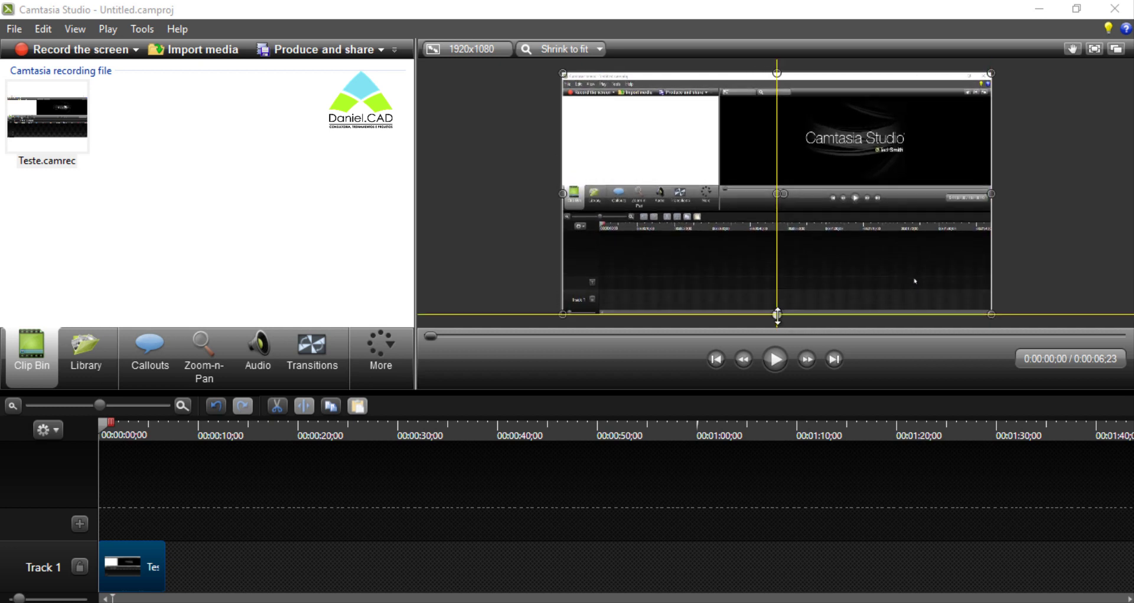
pyautogui.moveTo(779, 307); pyautogui.dragTo(777, 314)
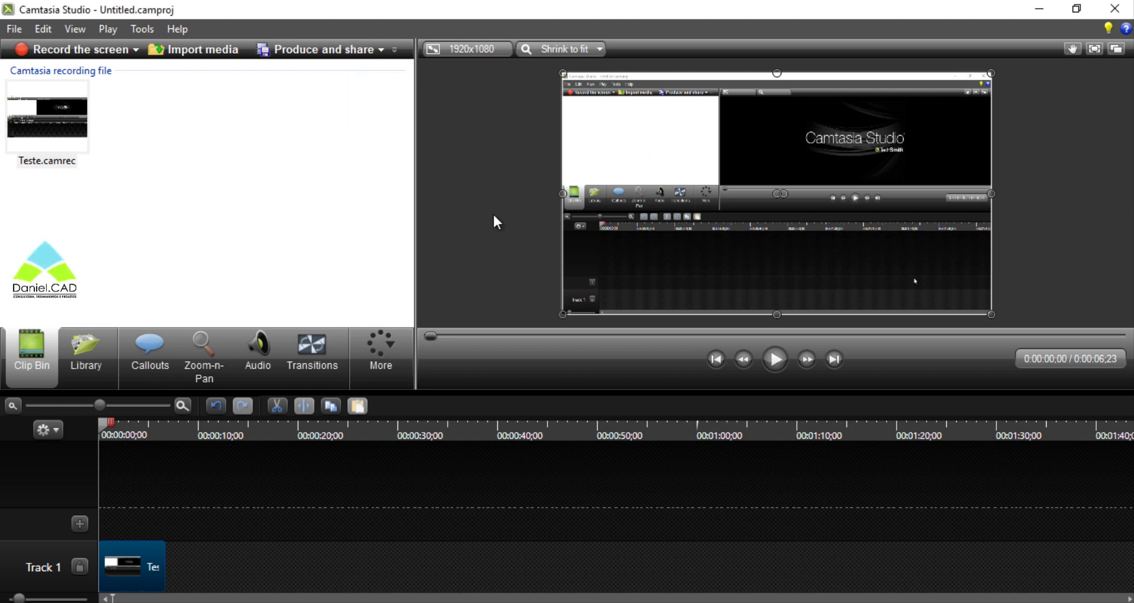
# Start Produce and share, browse the preset list, and open Manage Production Presets.
pyautogui.click(299, 51)
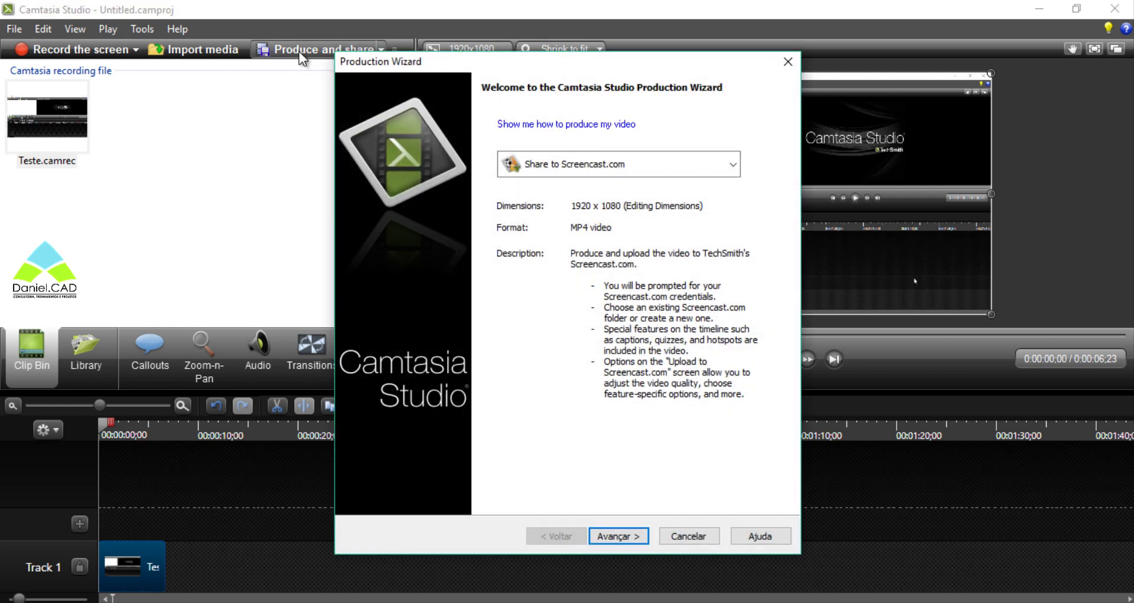
pyautogui.click(676, 165)
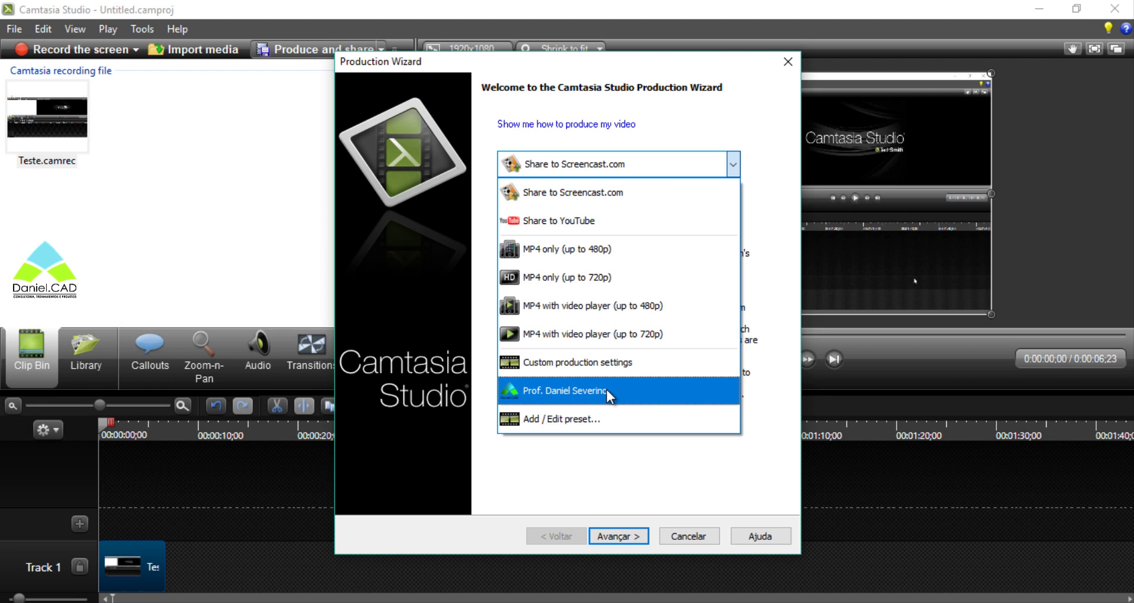
pyautogui.click(621, 420)
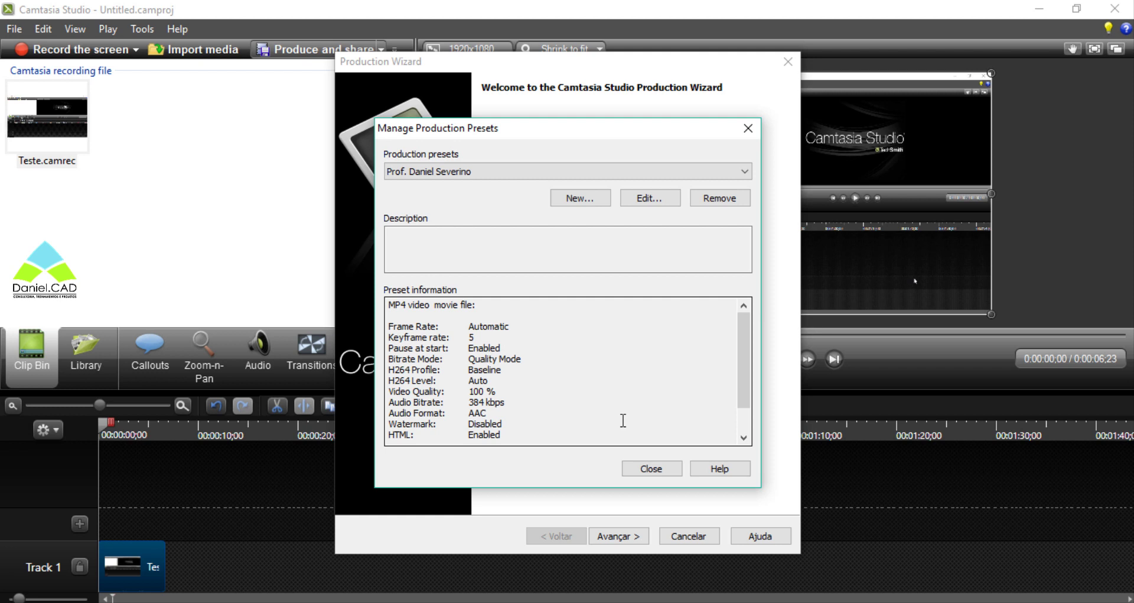
# Create a new MP4 preset named 'Render YouTube 1920x1080' and continue to player options.
pyautogui.click(570, 200)
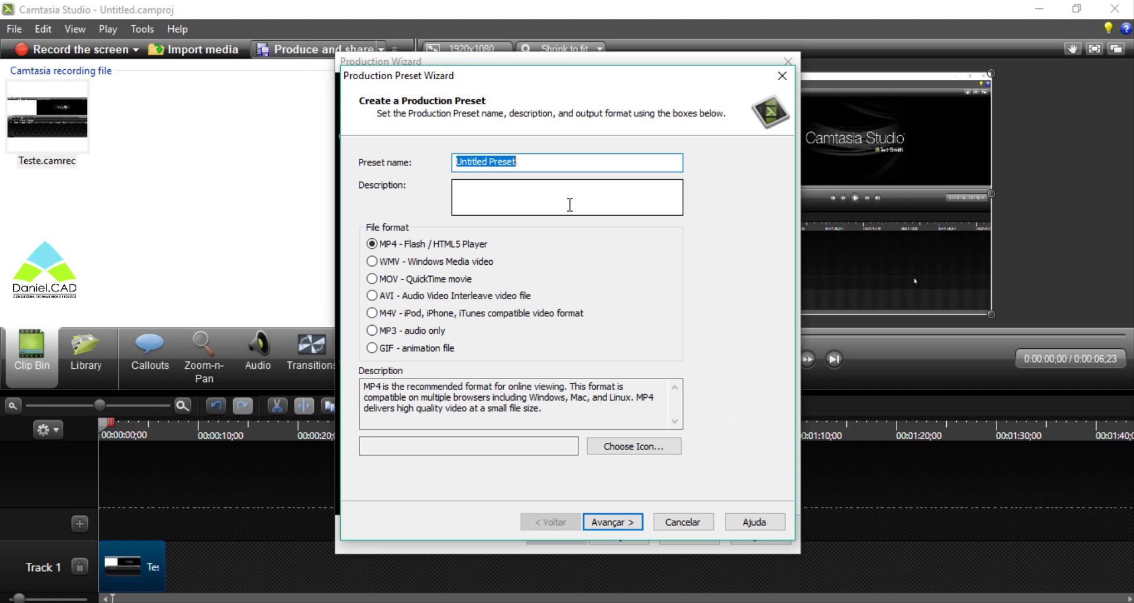
pyautogui.press('BackSpace')
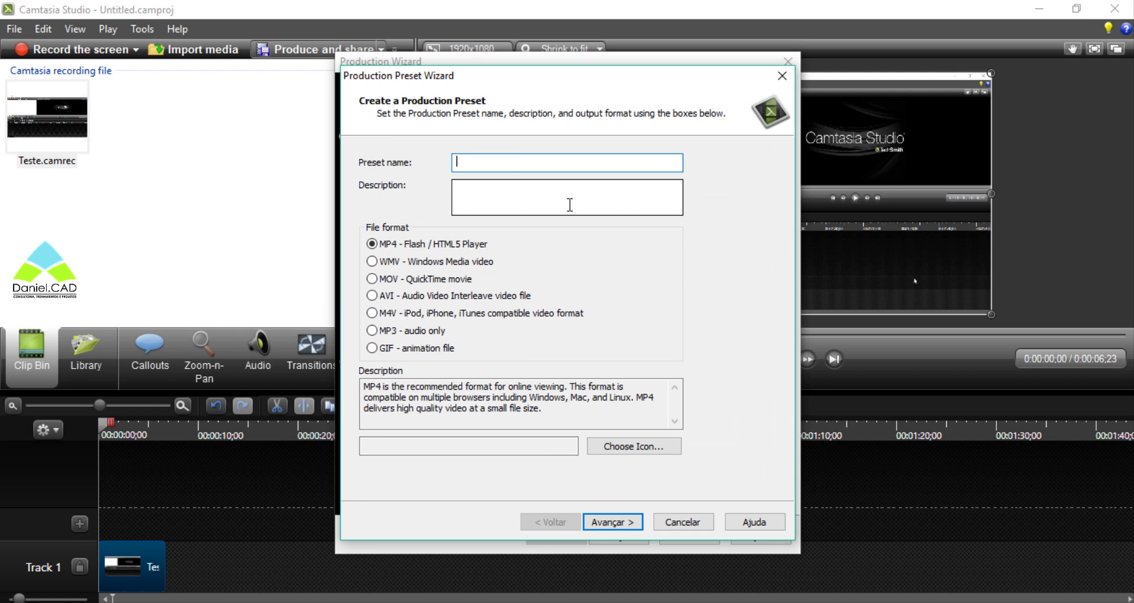
pyautogui.write('Render YouTube')
pyautogui.write(' 1920x')
pyautogui.write('1080')
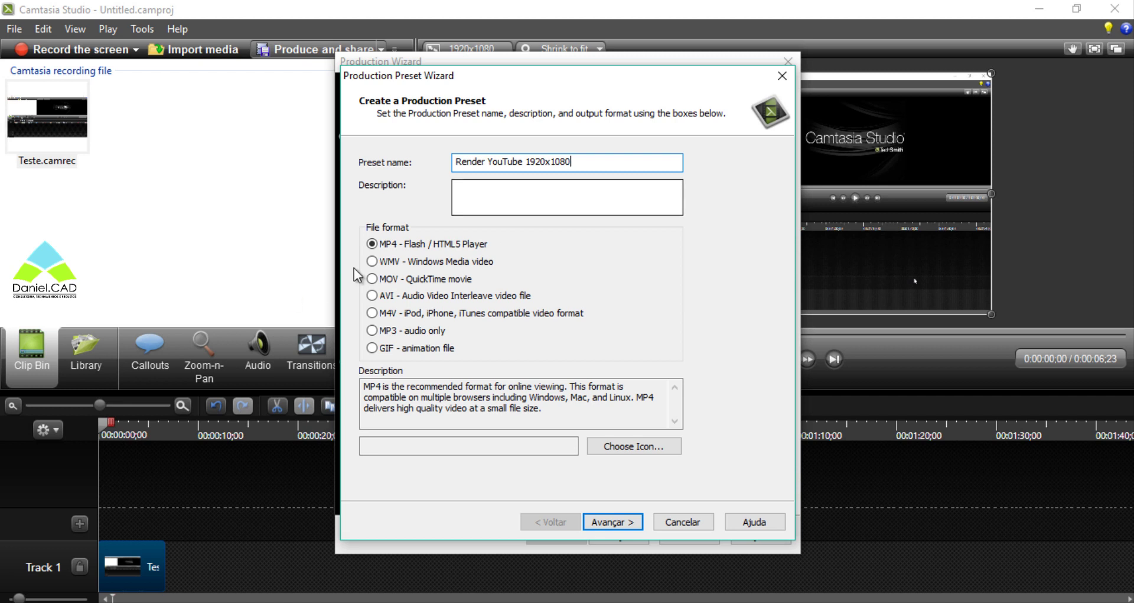
pyautogui.click(570, 204)
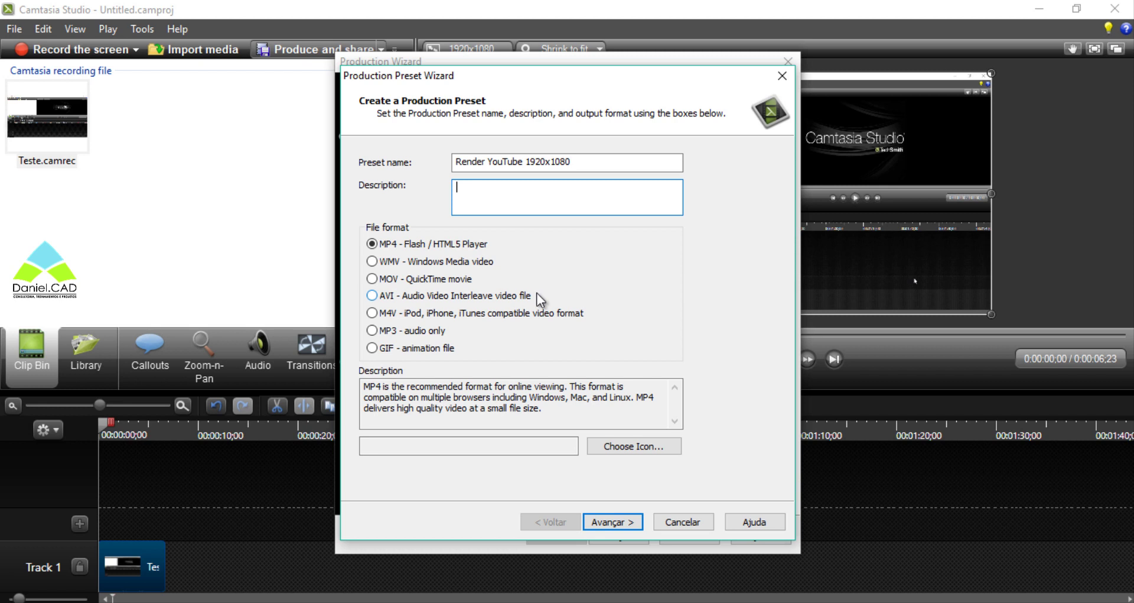
pyautogui.click(614, 523)
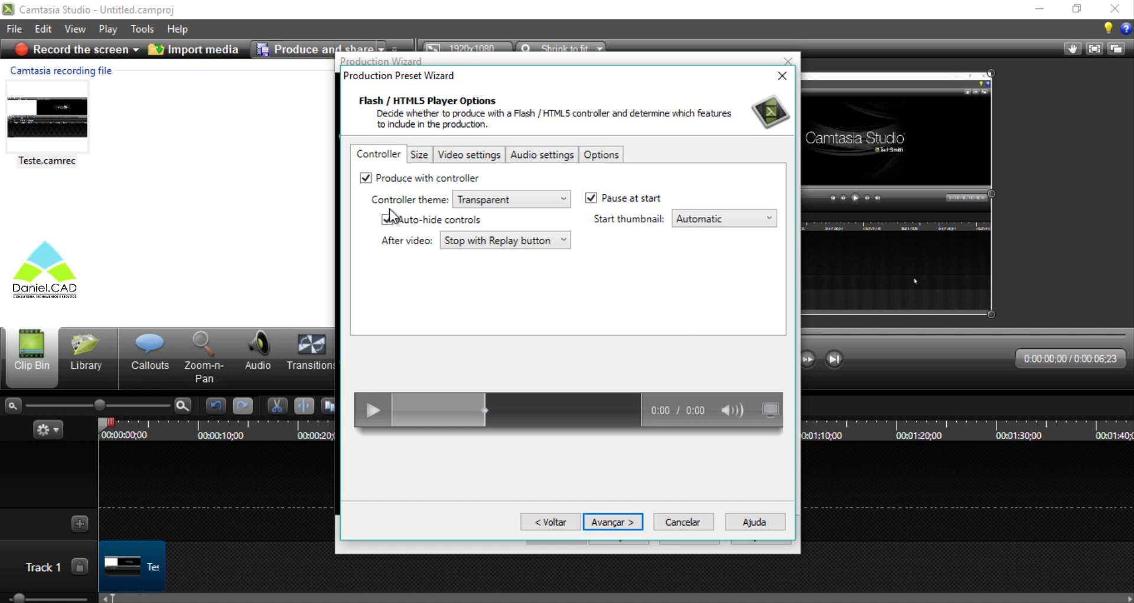
# Turn off the player controller and set video size to 1920 x 1080 with aspect ratio unlocked.
pyautogui.click(365, 178)
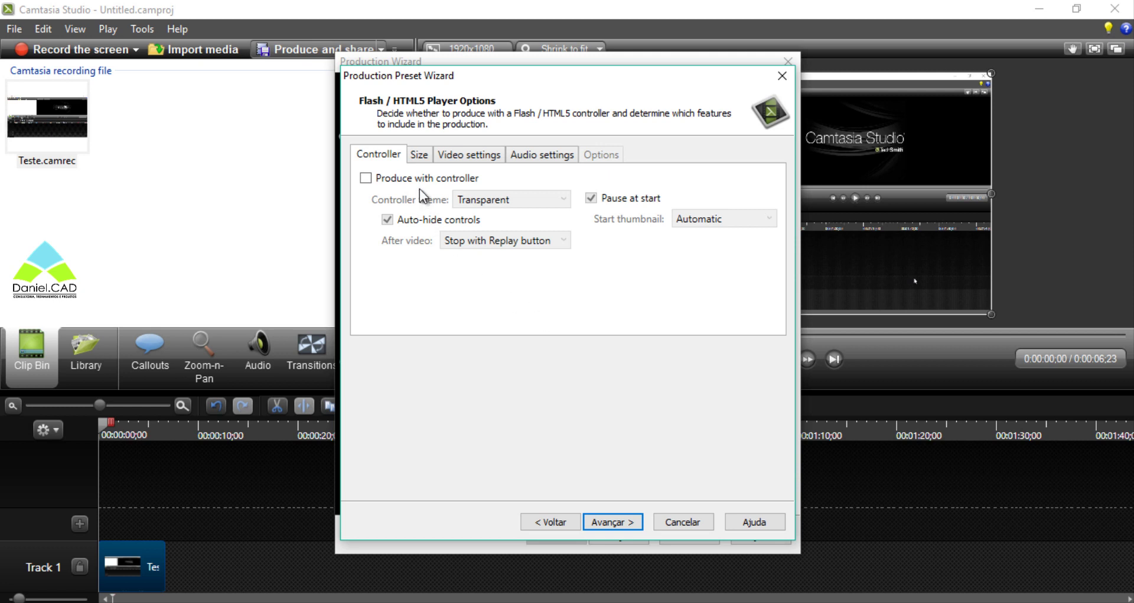
pyautogui.click(424, 156)
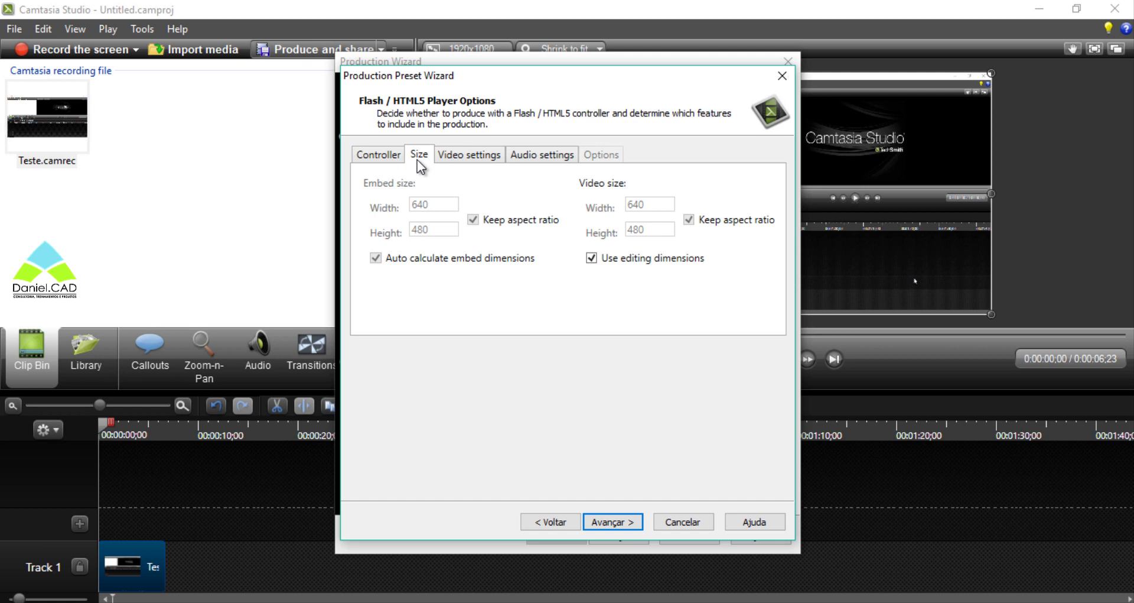
pyautogui.click(592, 258)
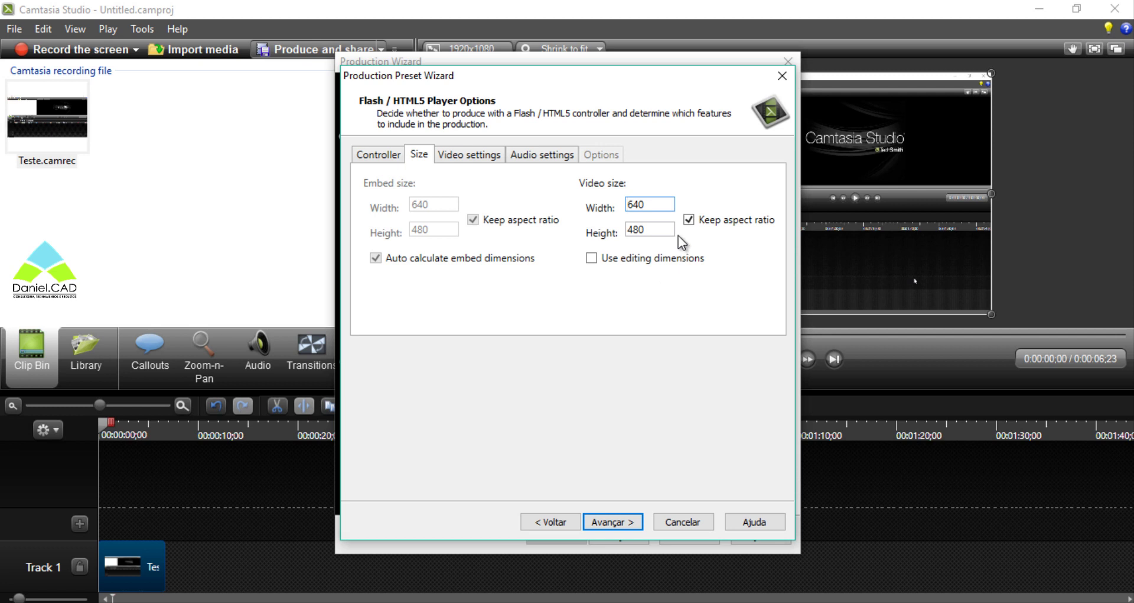
pyautogui.click(687, 221)
pyautogui.moveTo(672, 204); pyautogui.dragTo(590, 214)
pyautogui.write('1920')
pyautogui.press('Tab')
pyautogui.write('10800')
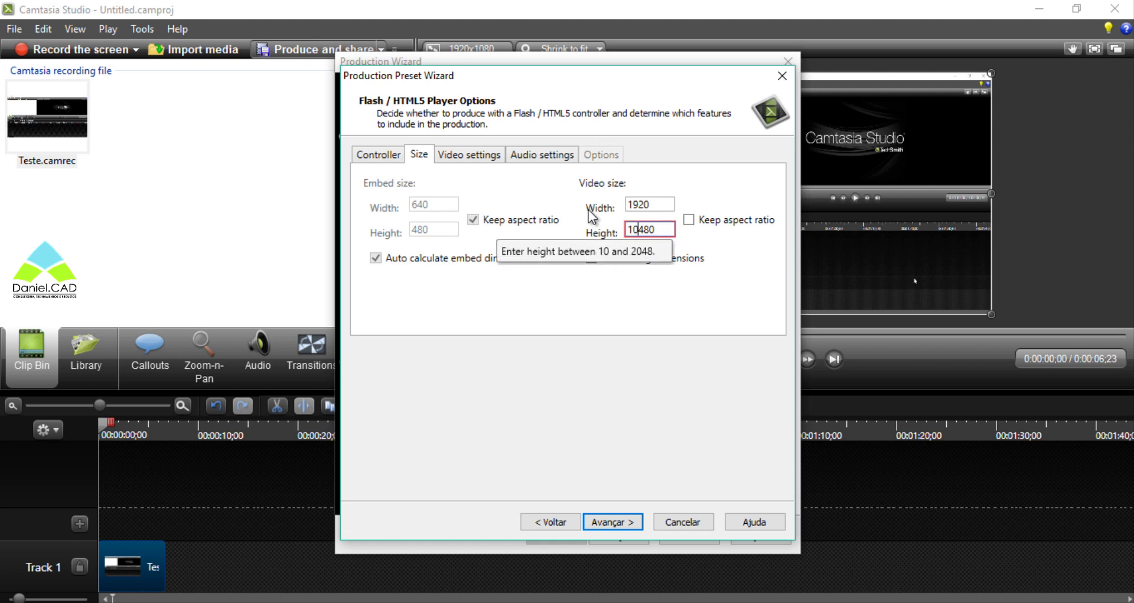
pyautogui.press('BackSpace')
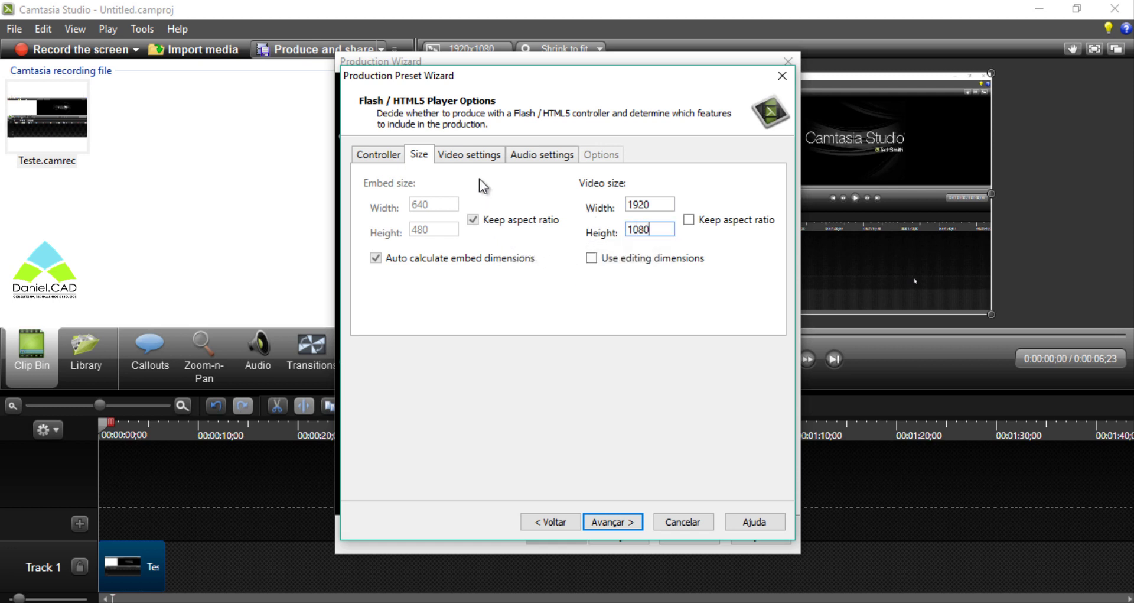
# Raise video quality to 100%, briefly trying Bitrate mode before reverting to Quality.
pyautogui.click(480, 156)
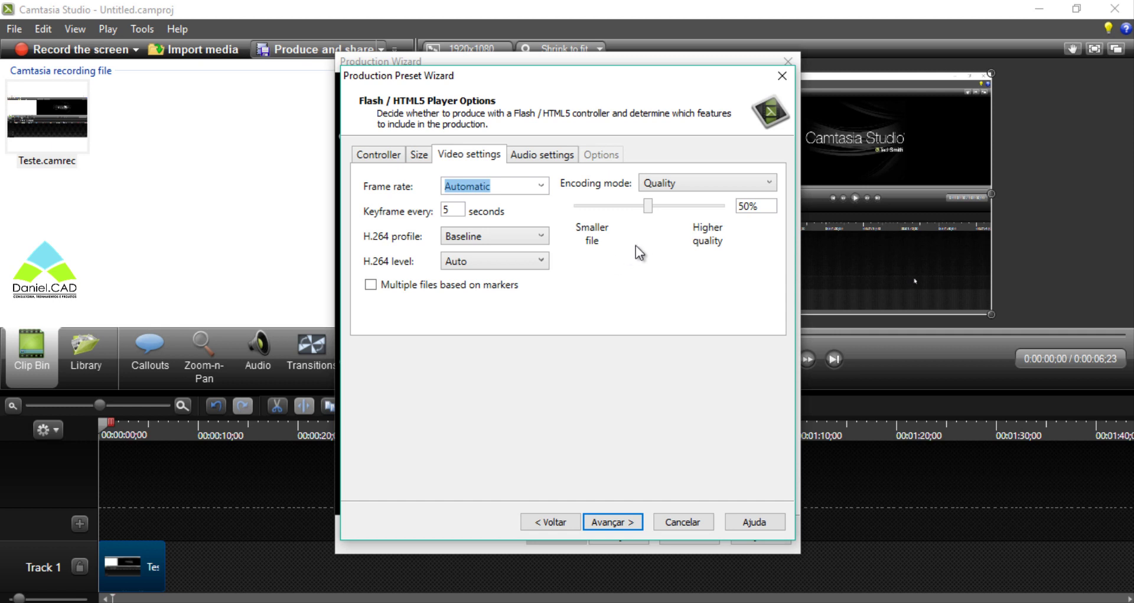
pyautogui.moveTo(648, 208); pyautogui.dragTo(739, 207)
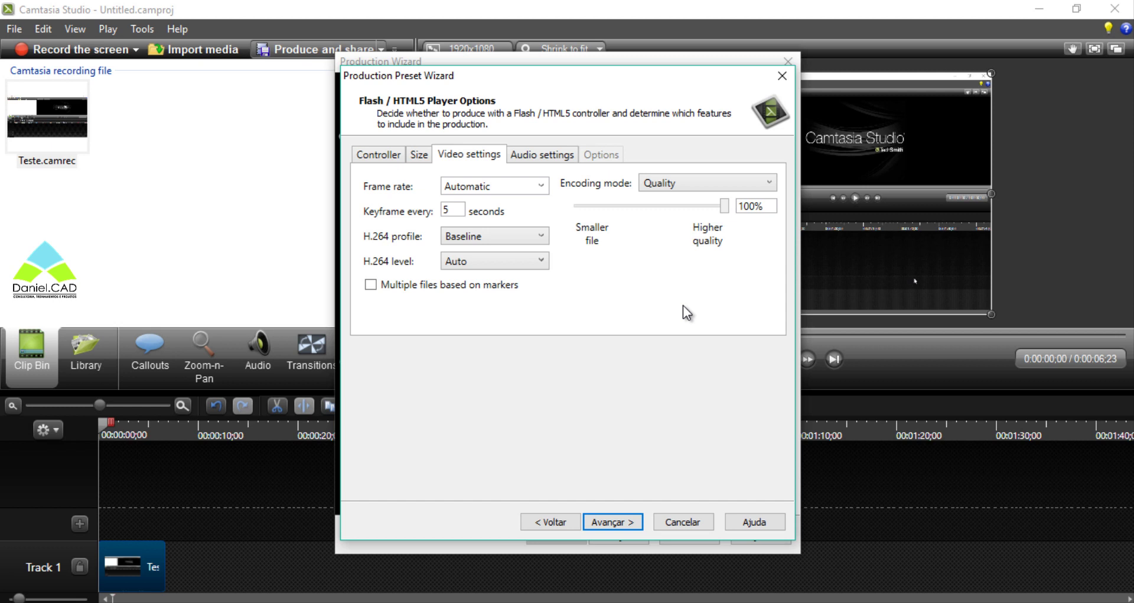
pyautogui.click(690, 186)
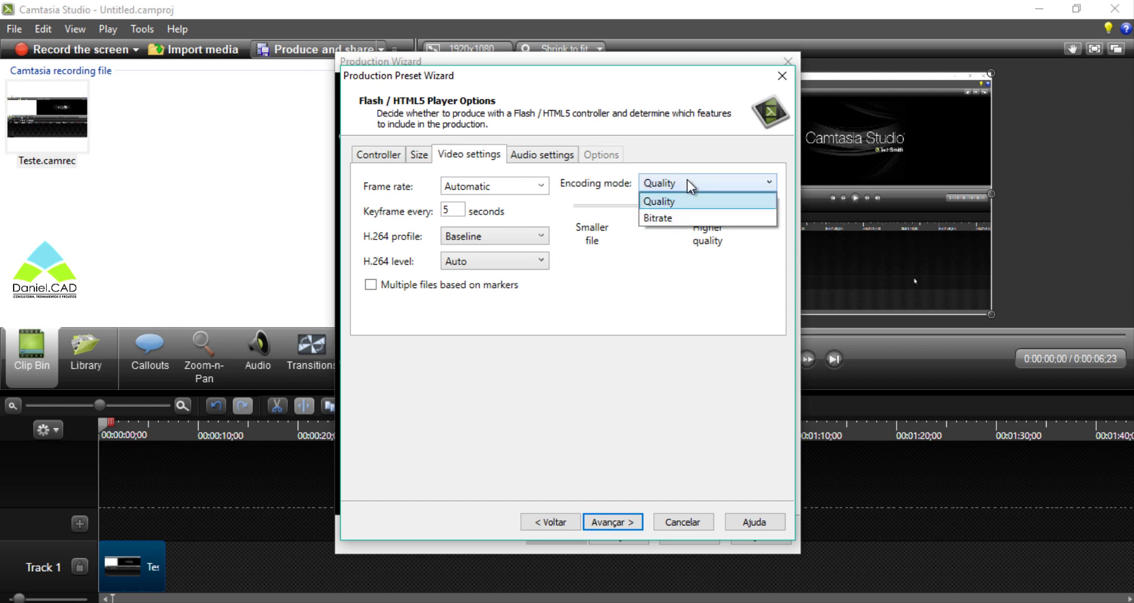
pyautogui.click(674, 219)
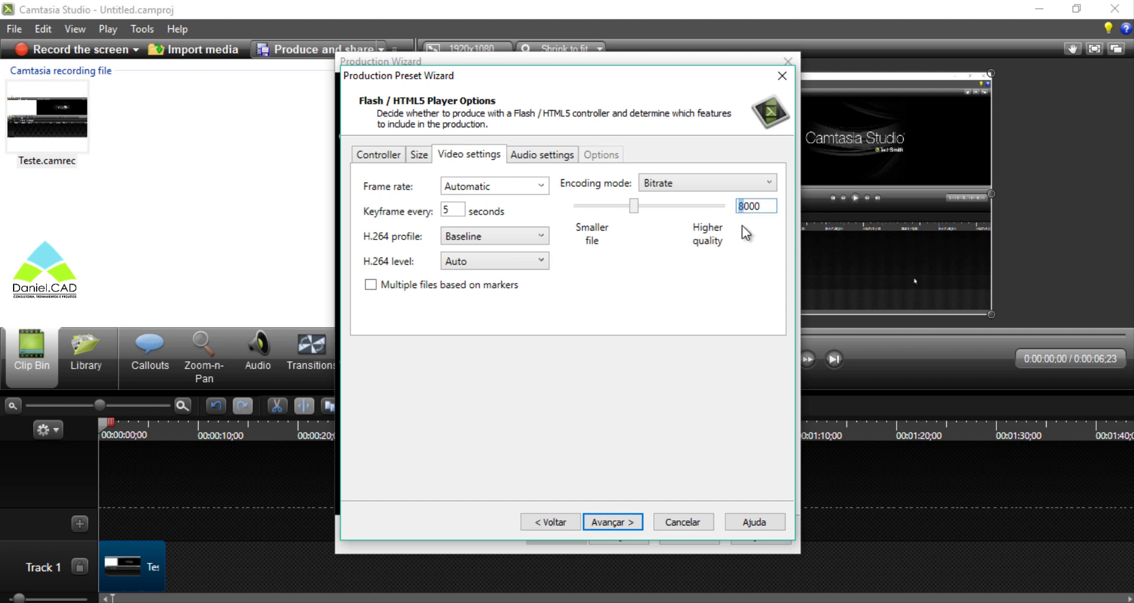
pyautogui.click(636, 207)
pyautogui.moveTo(636, 208); pyautogui.dragTo(728, 208)
pyautogui.click(676, 183)
pyautogui.click(674, 199)
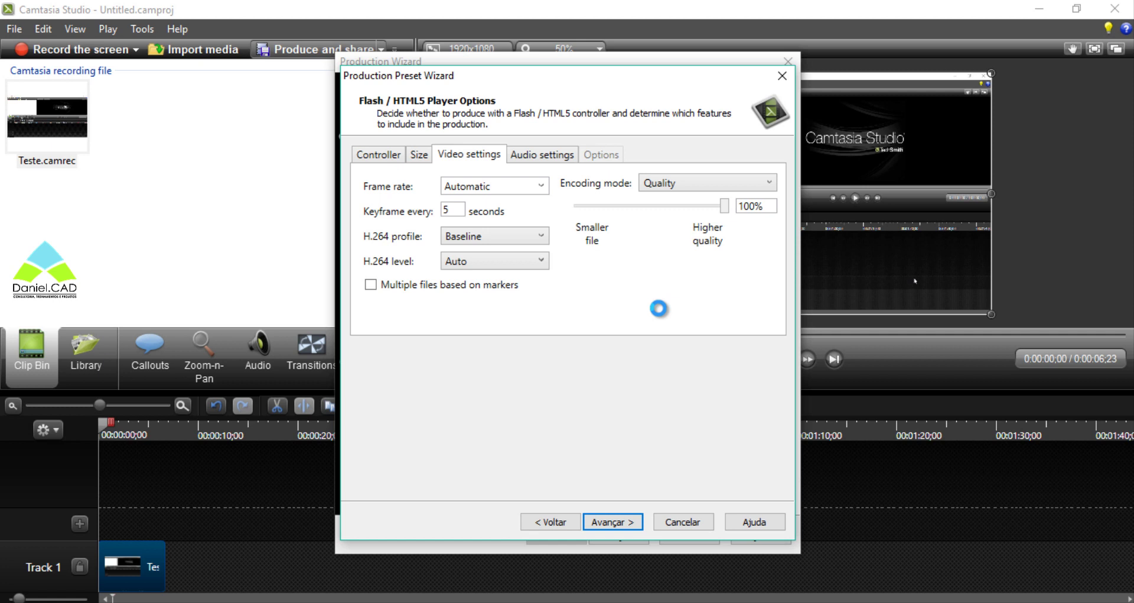
# Set the H.264 profile to High and show the audio settings.
pyautogui.click(494, 236)
pyautogui.click(466, 287)
pyautogui.press('Tab')
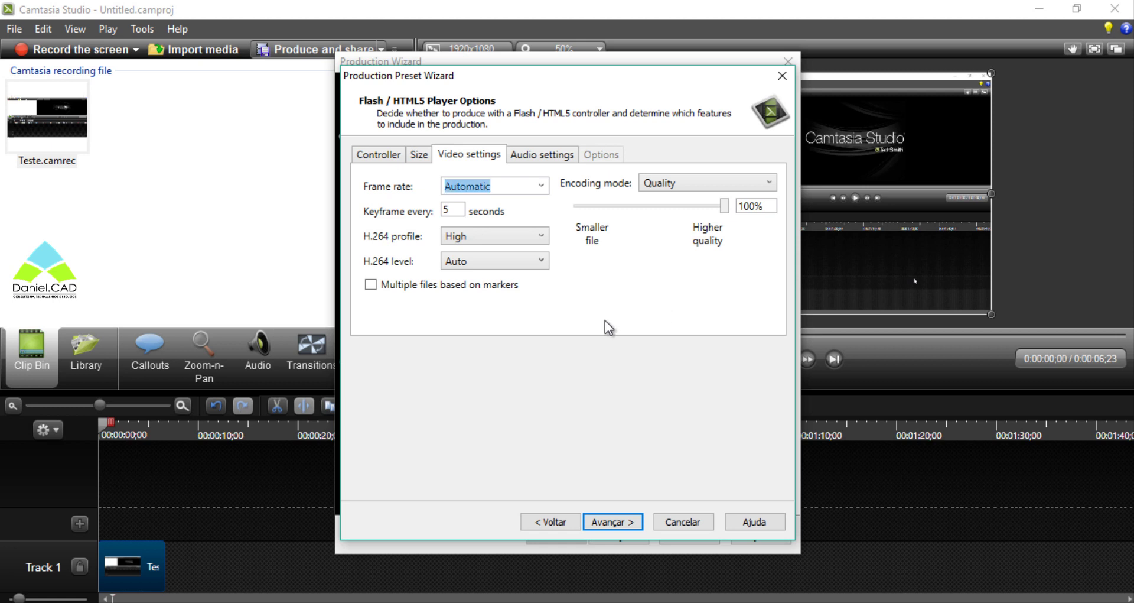
pyautogui.click(547, 152)
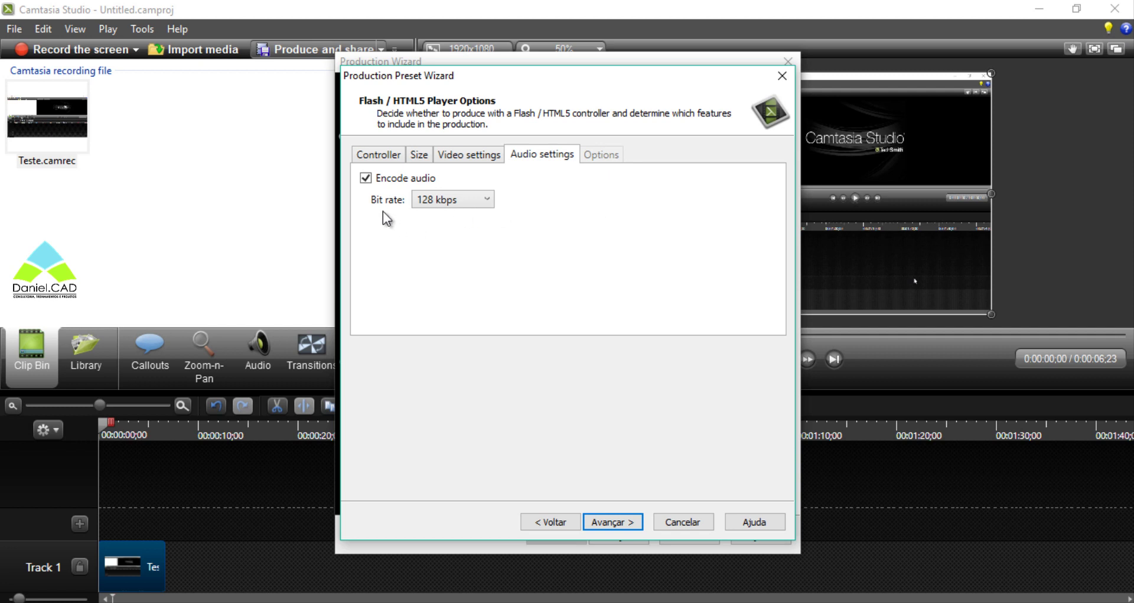
# Choose 1024 kbps as the audio bit rate and advance to Video Options.
pyautogui.click(422, 206)
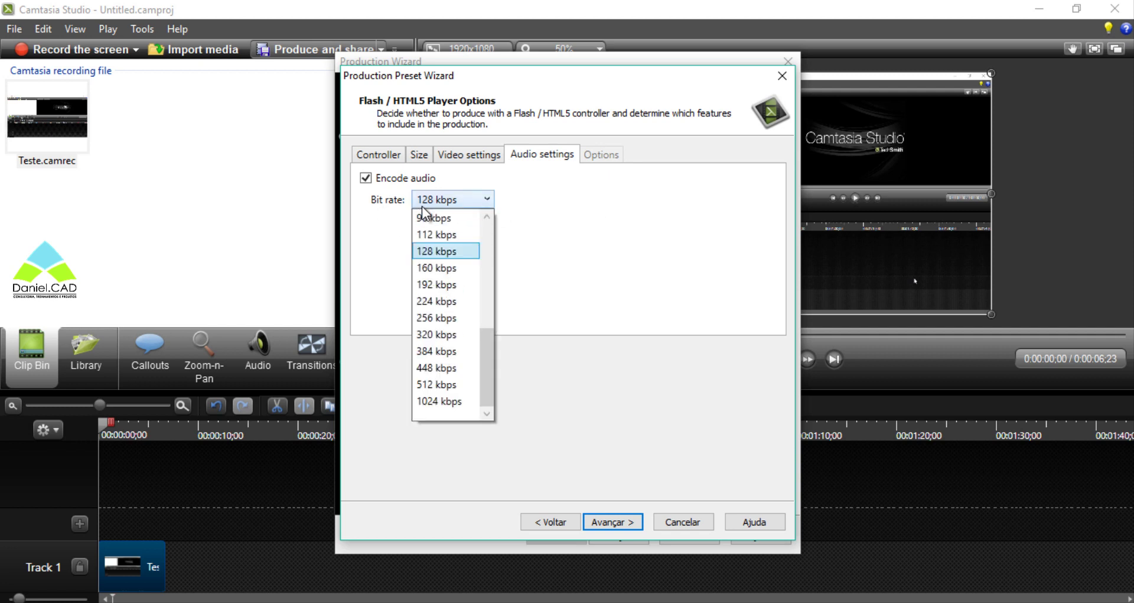
pyautogui.click(444, 401)
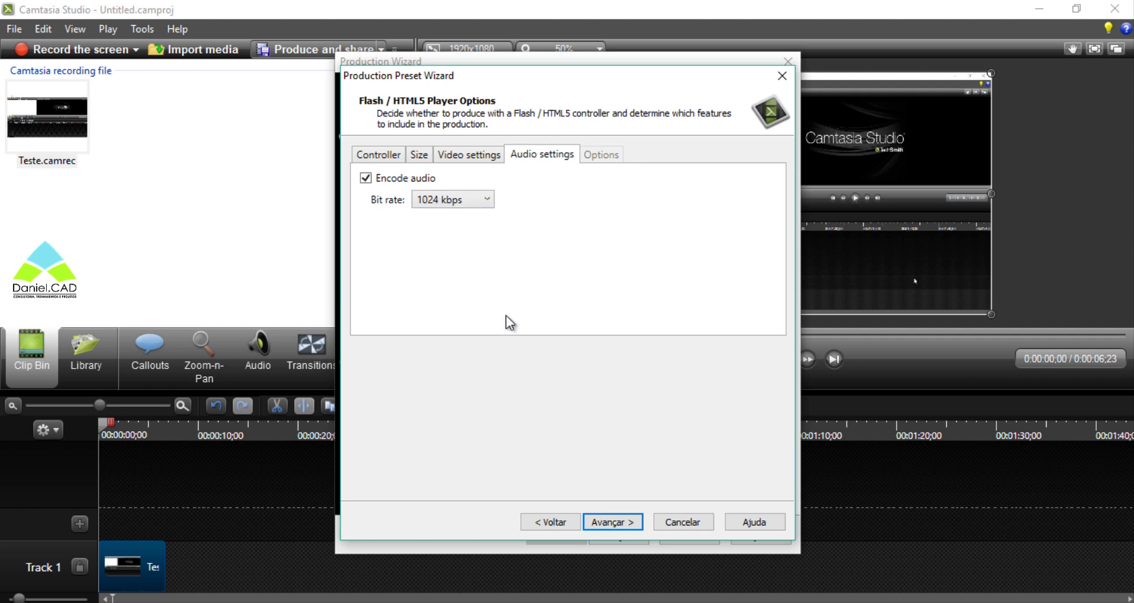
pyautogui.click(611, 522)
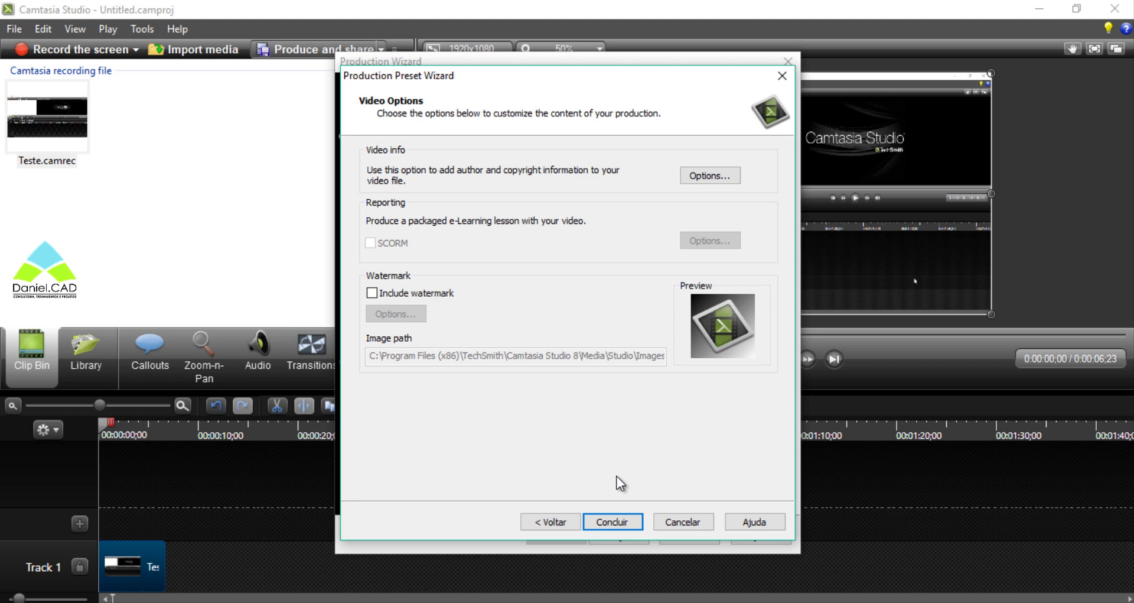
# Review the Author and iTunes information tabs without changes, then close that dialog.
pyautogui.click(707, 180)
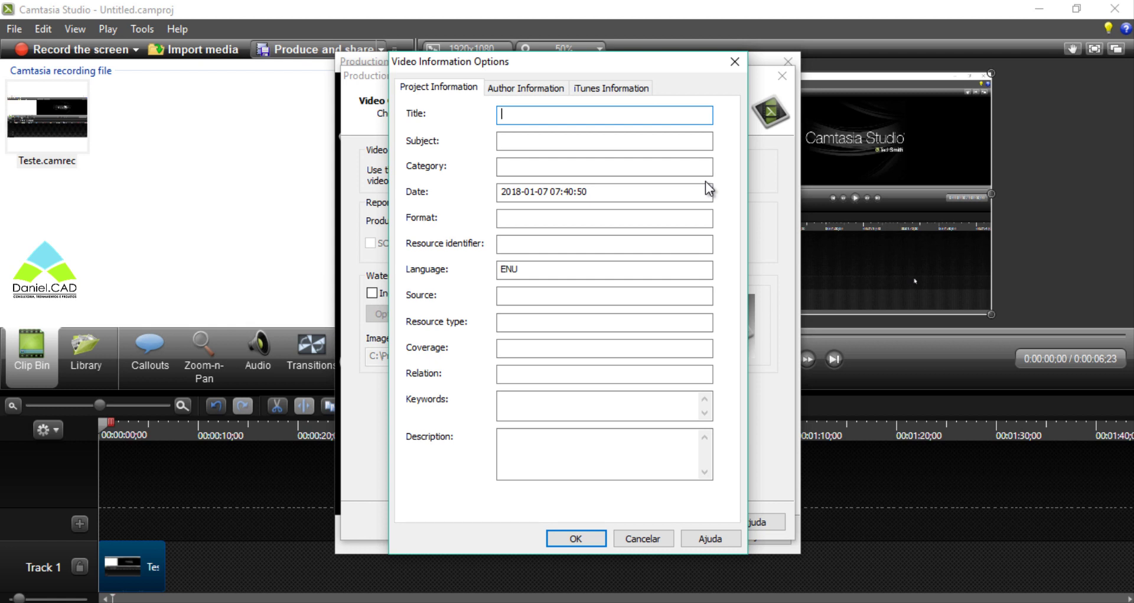
pyautogui.click(542, 88)
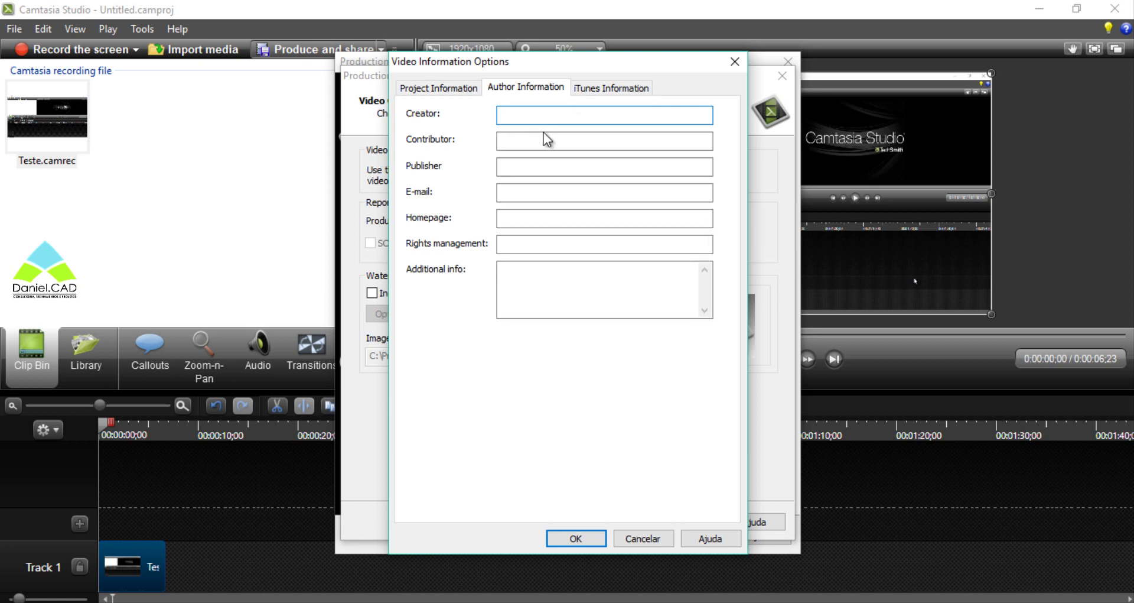
pyautogui.click(615, 89)
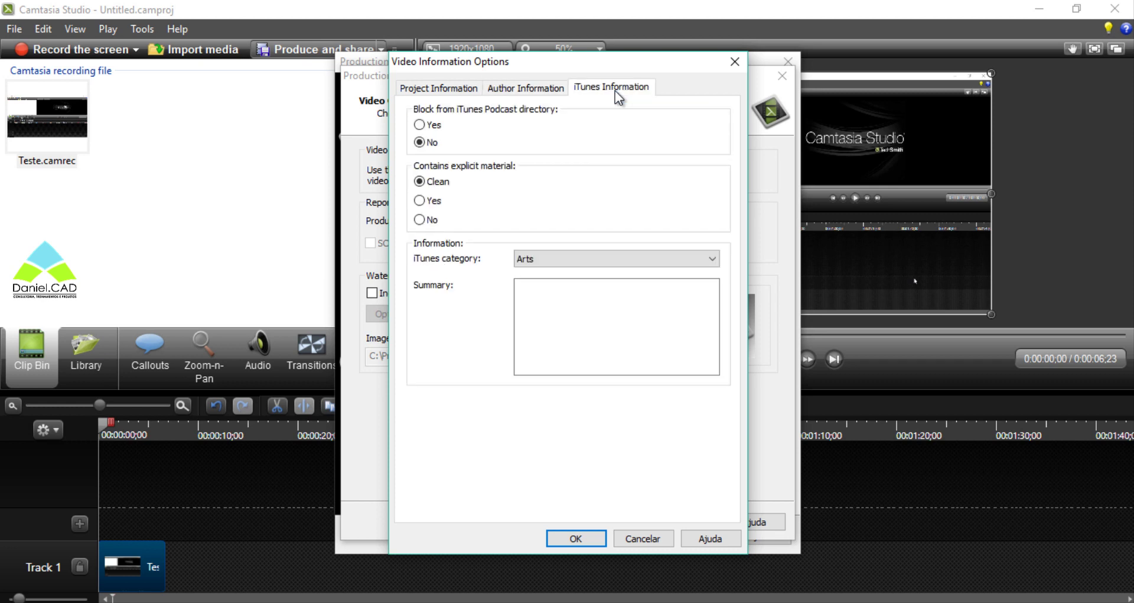
pyautogui.click(534, 89)
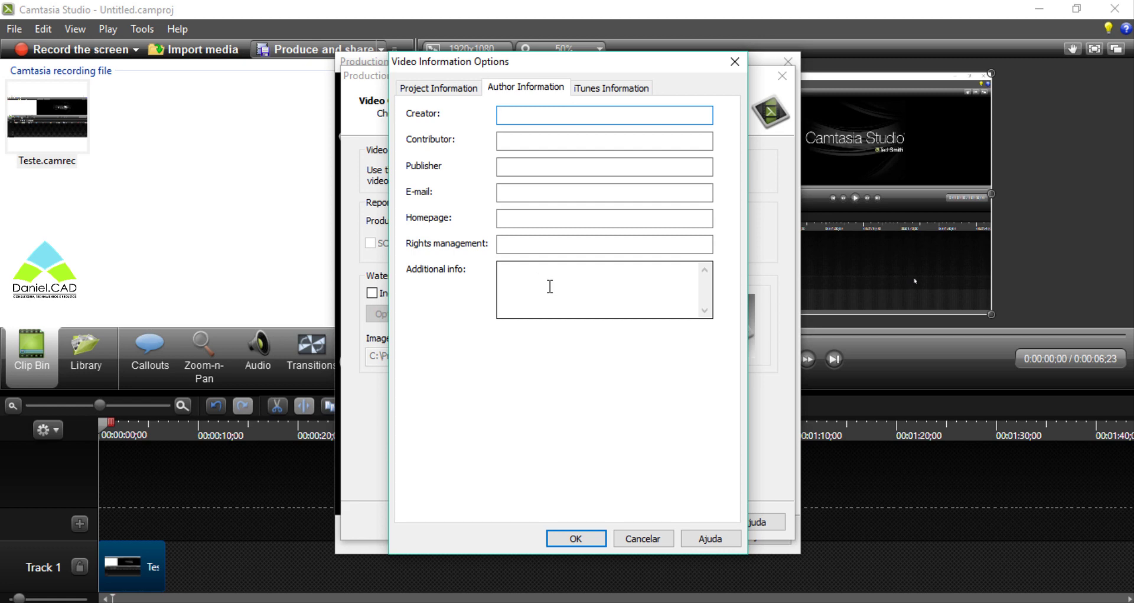
pyautogui.click(735, 61)
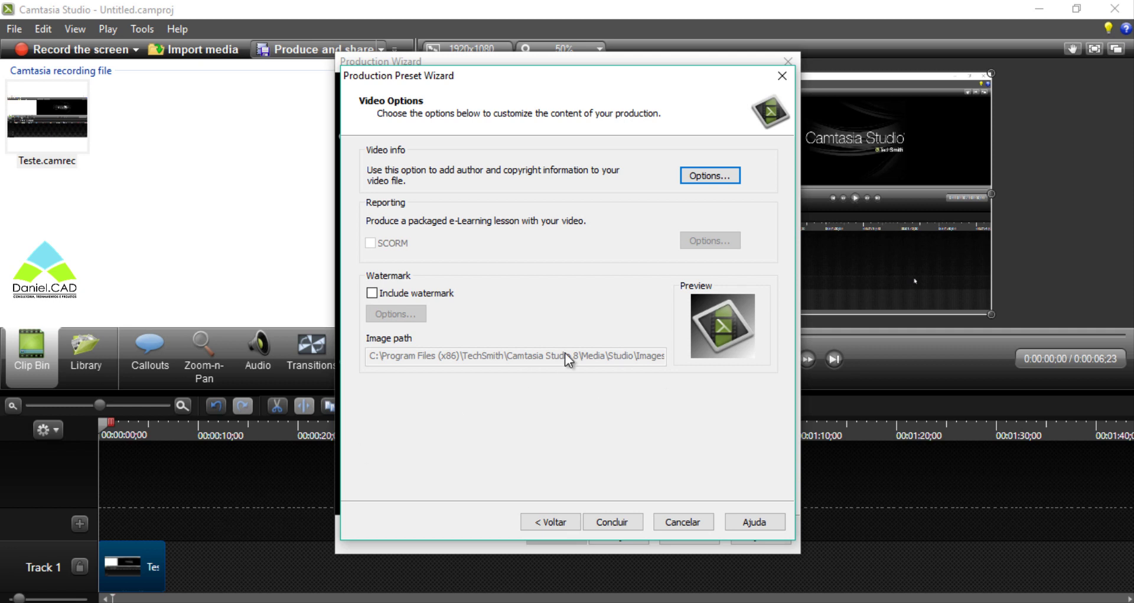
# Review the watermark options, leave Include watermark off, and conclude the Teste YouTube preset.
pyautogui.click(428, 293)
pyautogui.click(405, 316)
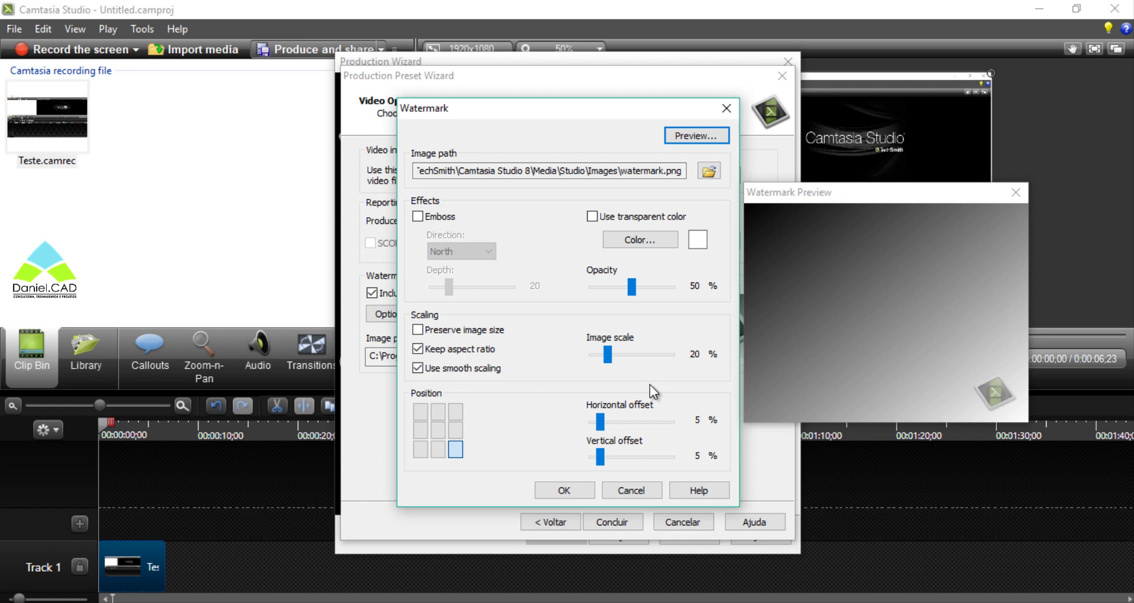
pyautogui.click(726, 109)
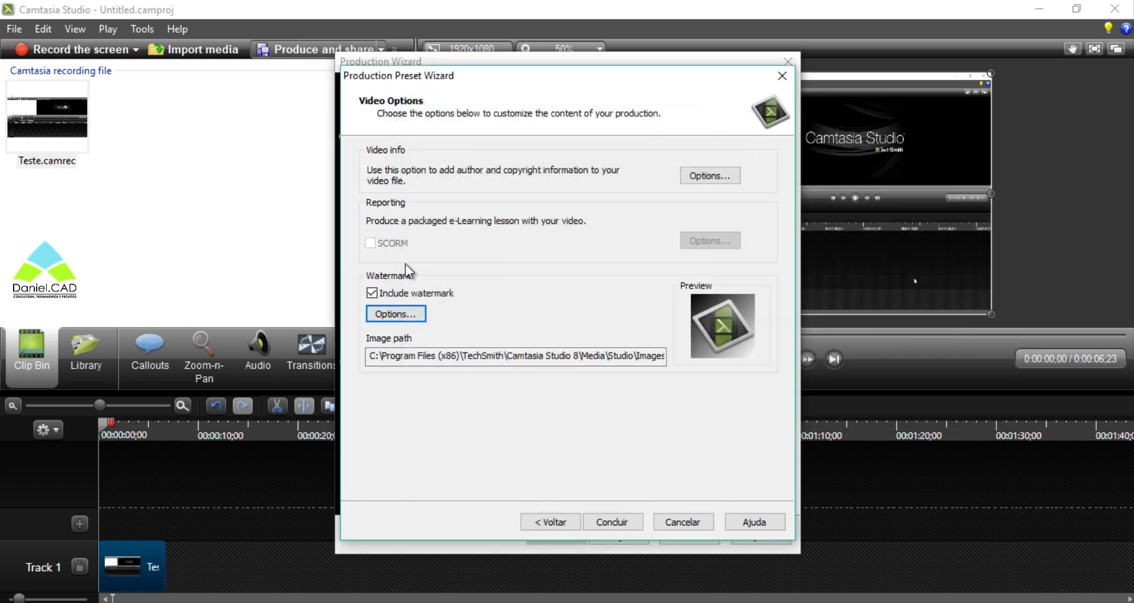
pyautogui.click(372, 293)
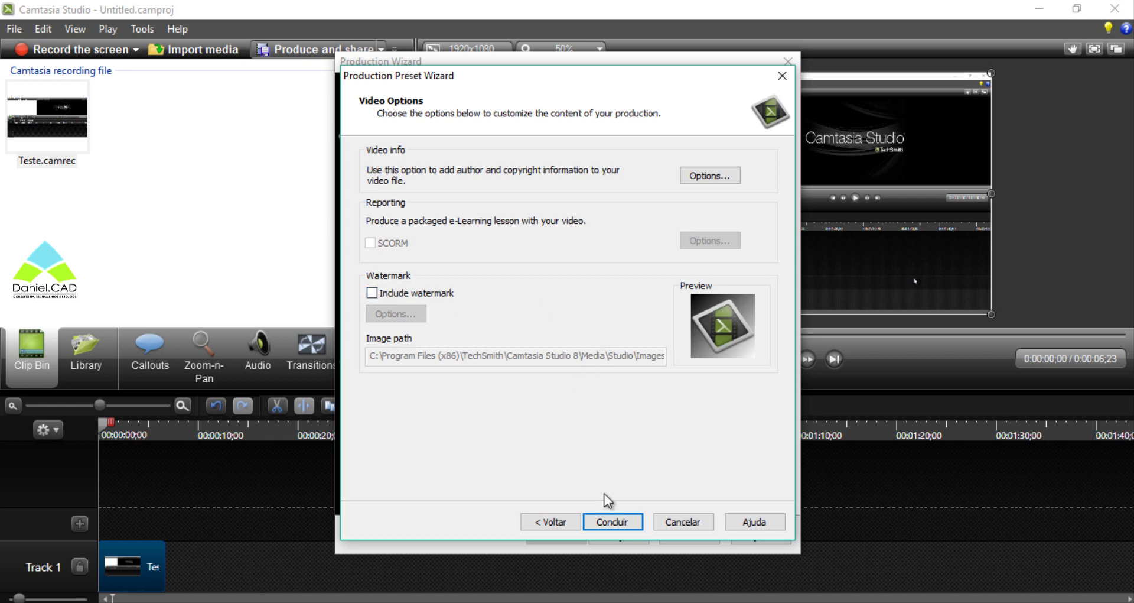
pyautogui.click(617, 525)
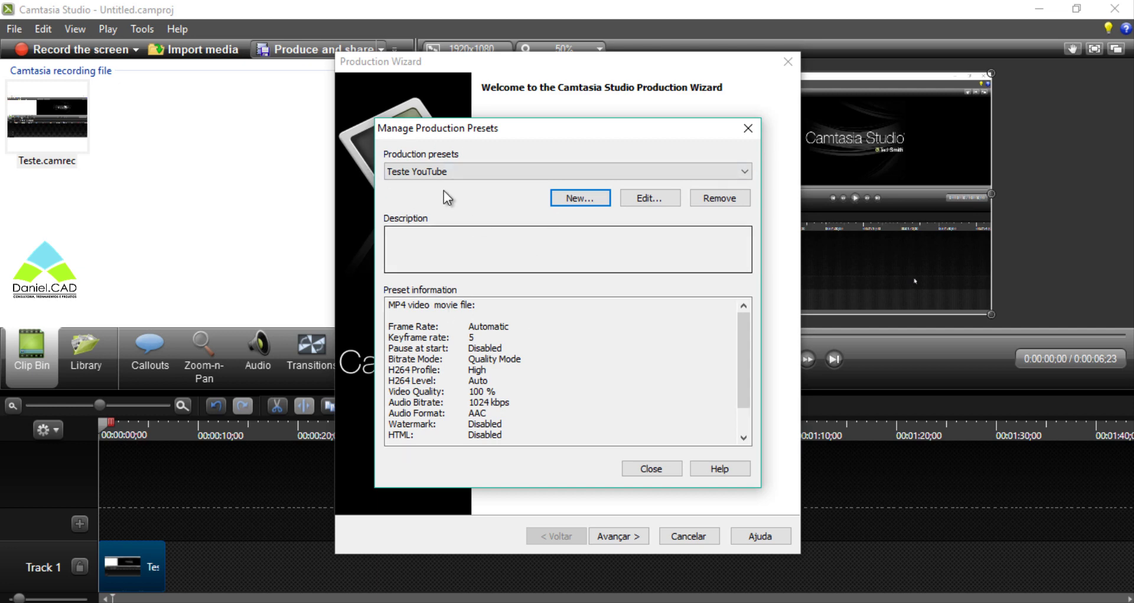
# Select Teste YouTube as the production preset and advance to the save-location step.
pyautogui.click(657, 473)
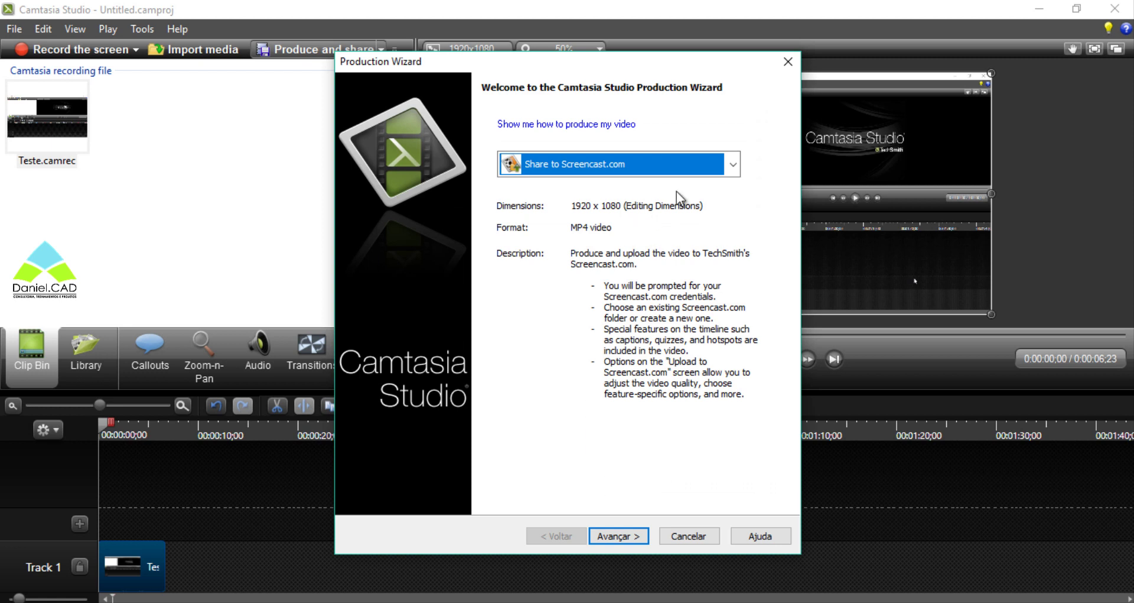
pyautogui.click(733, 165)
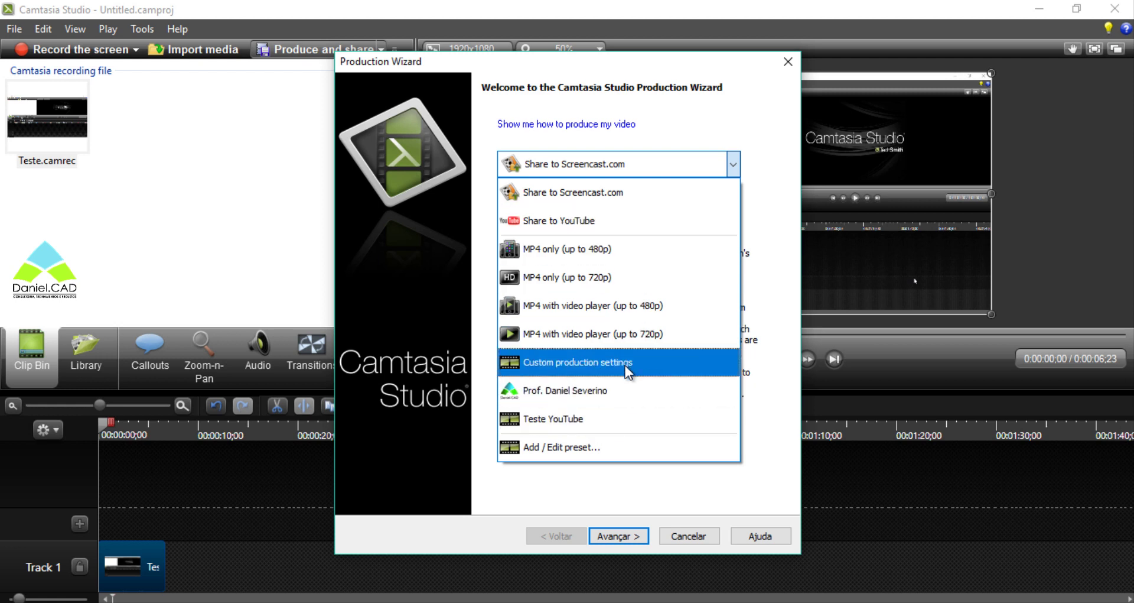
pyautogui.click(566, 422)
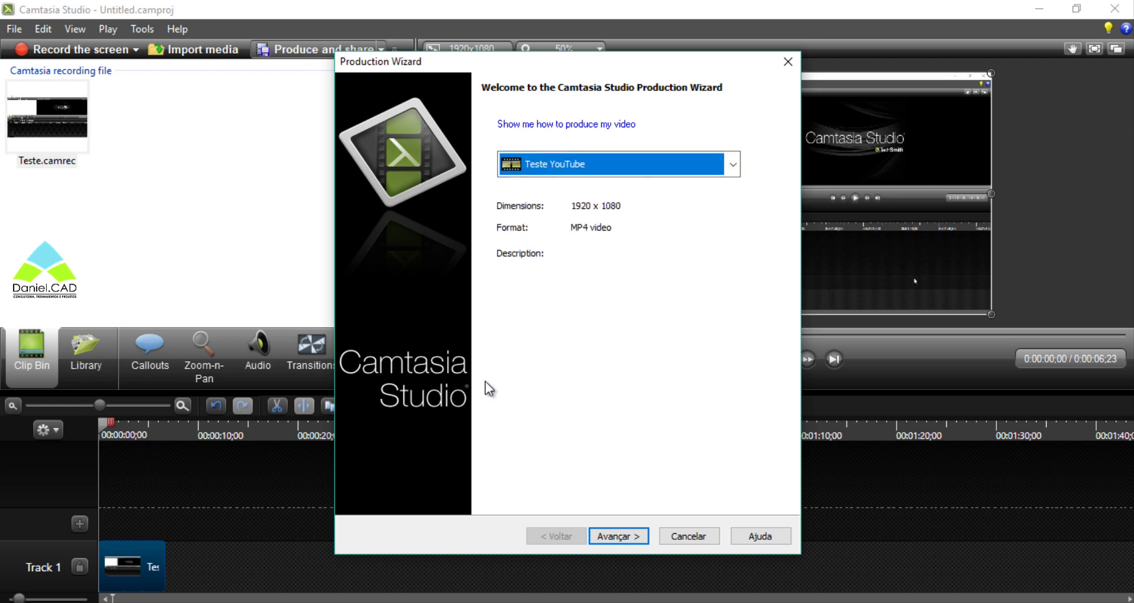
pyautogui.click(597, 531)
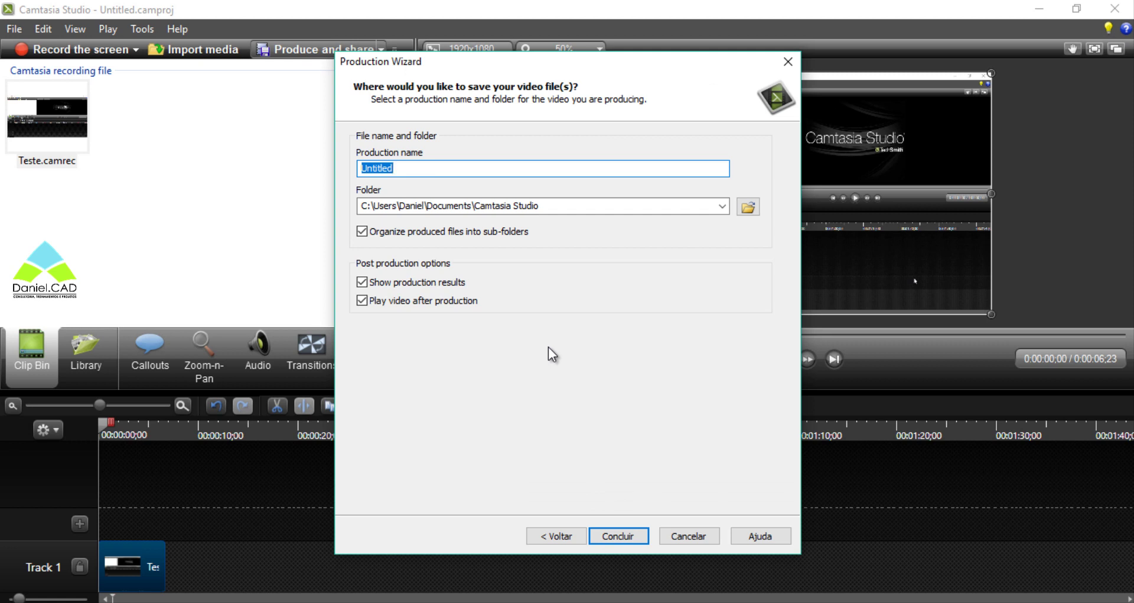
# Name the production Teste01 and render the video.
pyautogui.write('Teste')
pyautogui.write('01')
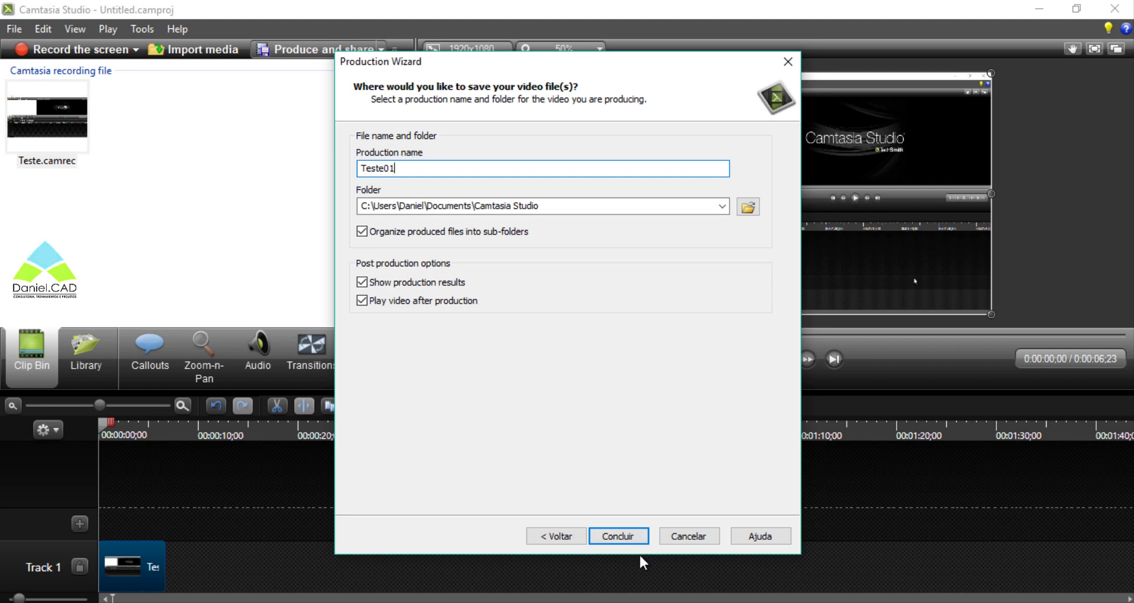
pyautogui.click(626, 539)
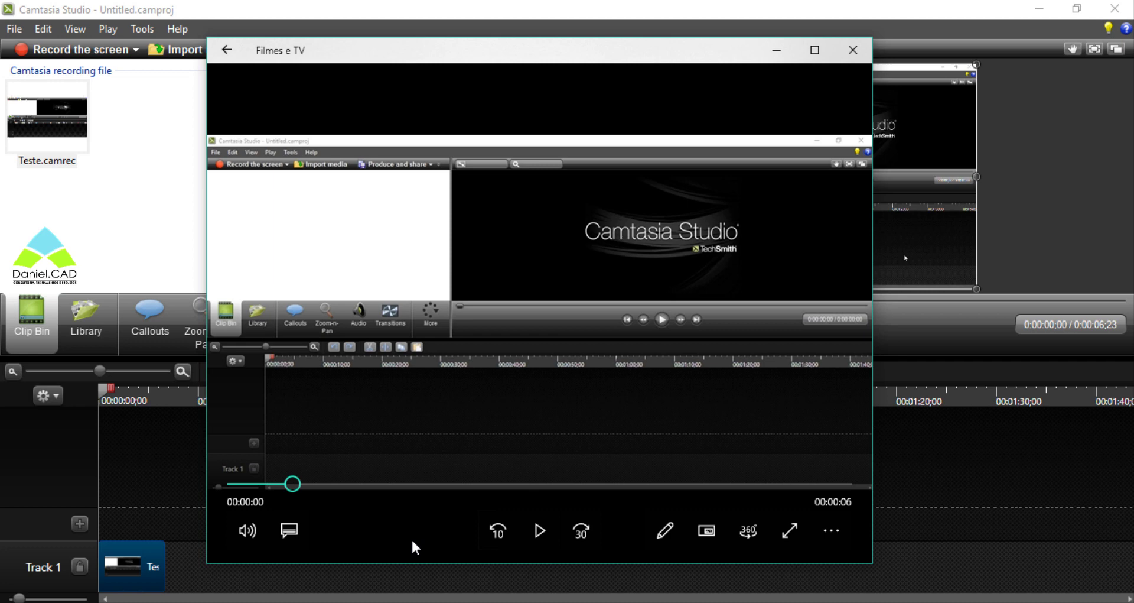
# Close the Filmes e TV player and the Production Results dialog.
pyautogui.click(846, 55)
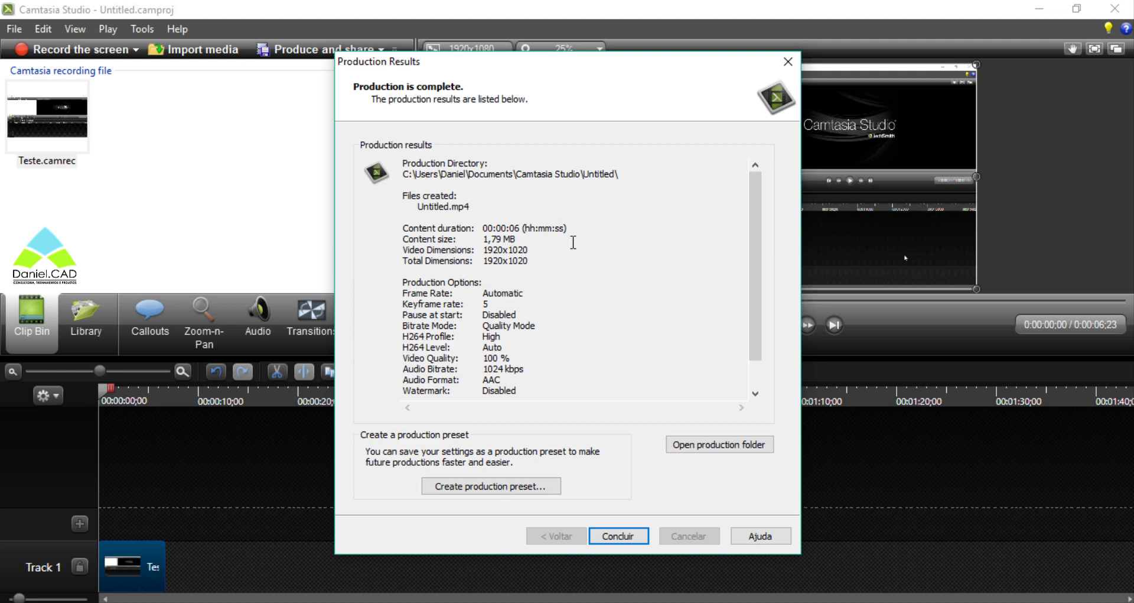
pyautogui.click(632, 538)
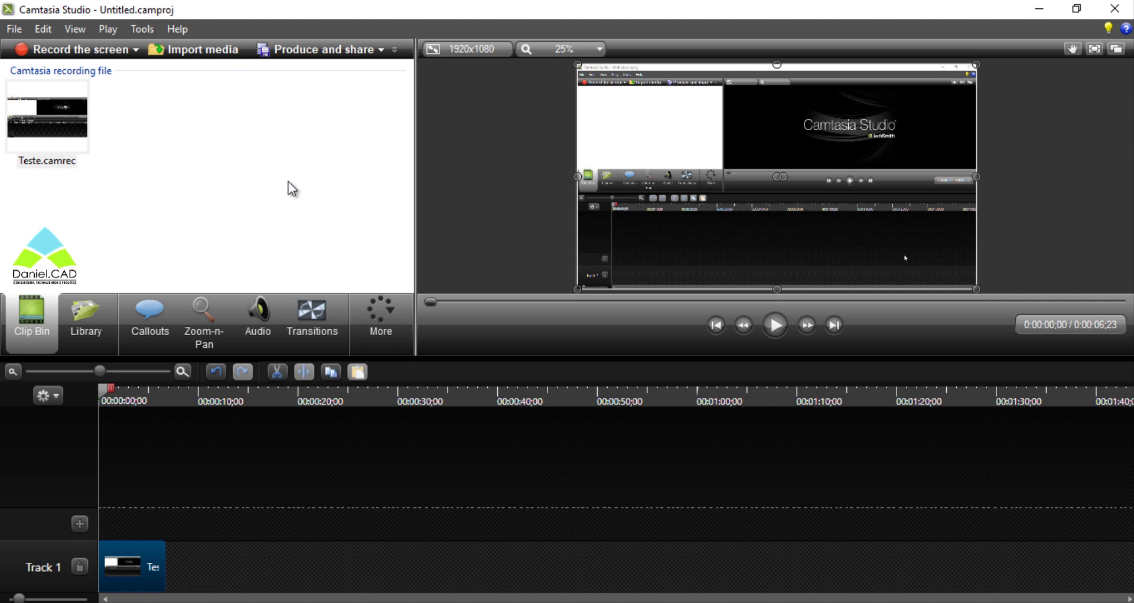
# Save the project under the name ProjetoYouTube and acknowledge the confirmation notice.
pyautogui.click(18, 30)
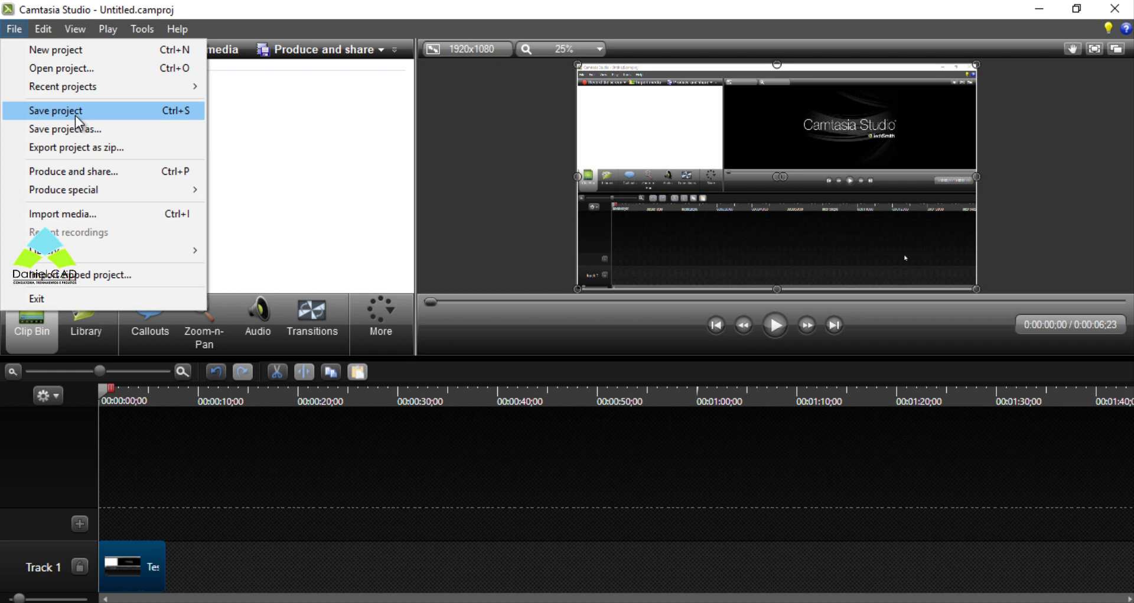
pyautogui.click(76, 115)
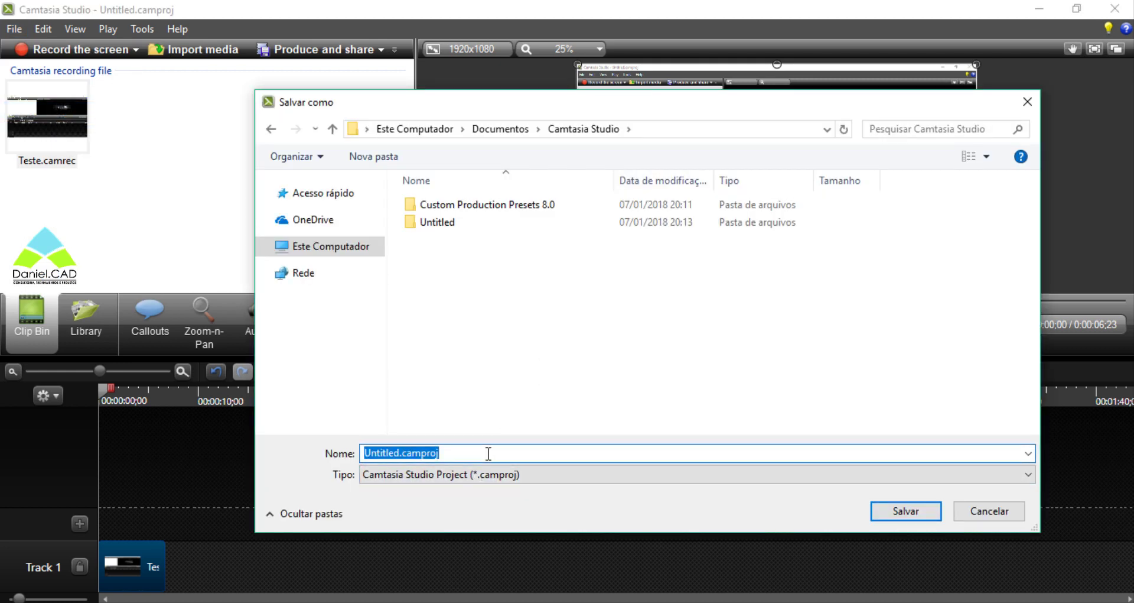
pyautogui.write('ProjetoYouTube')
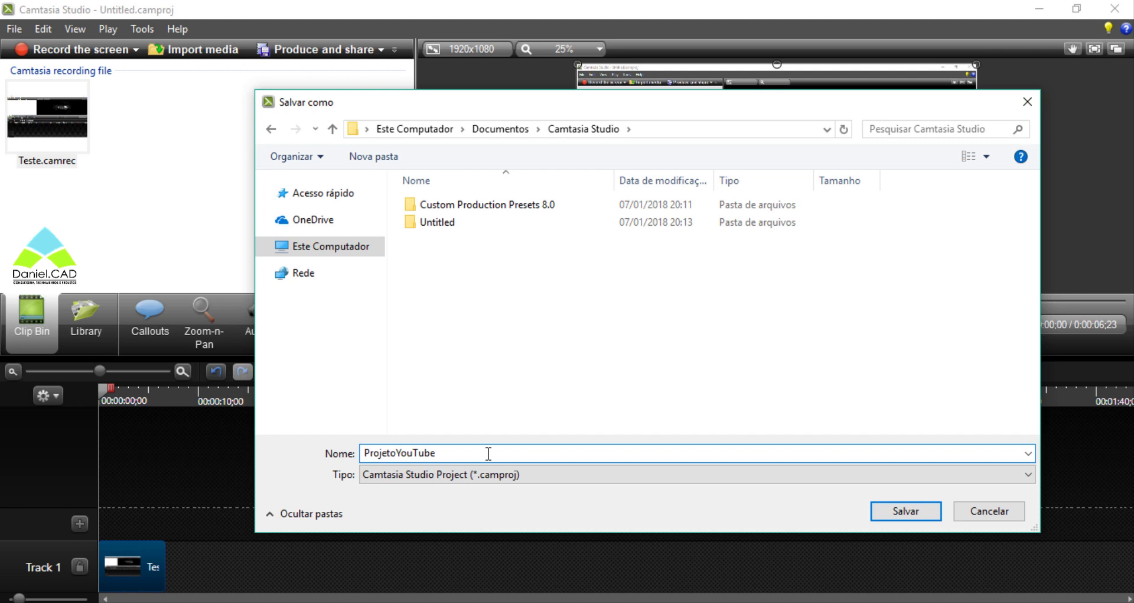
pyautogui.press('Return')
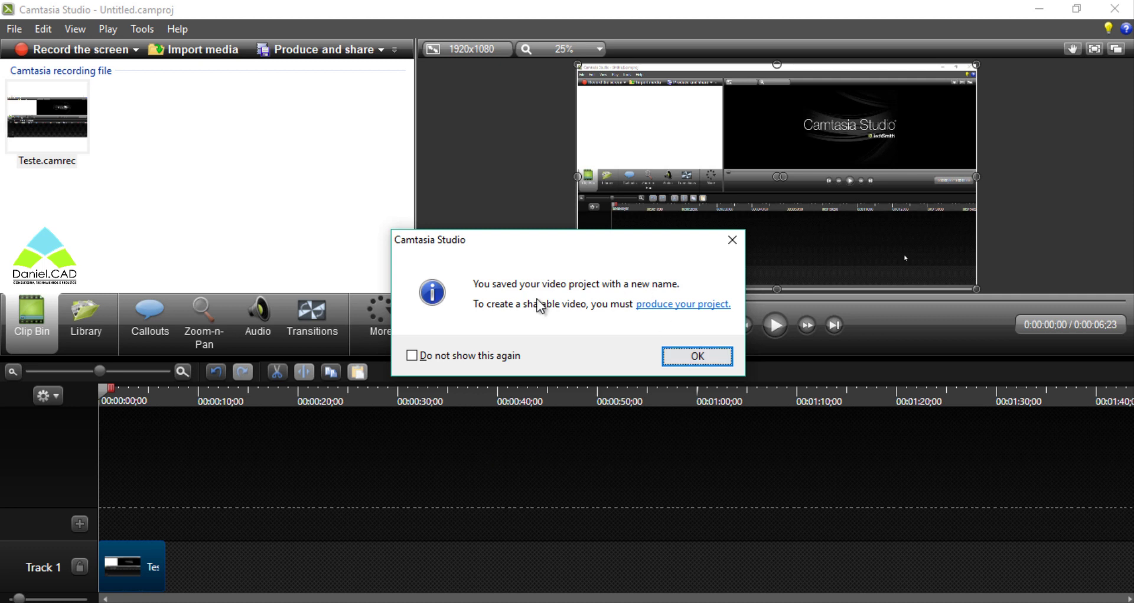
pyautogui.click(670, 355)
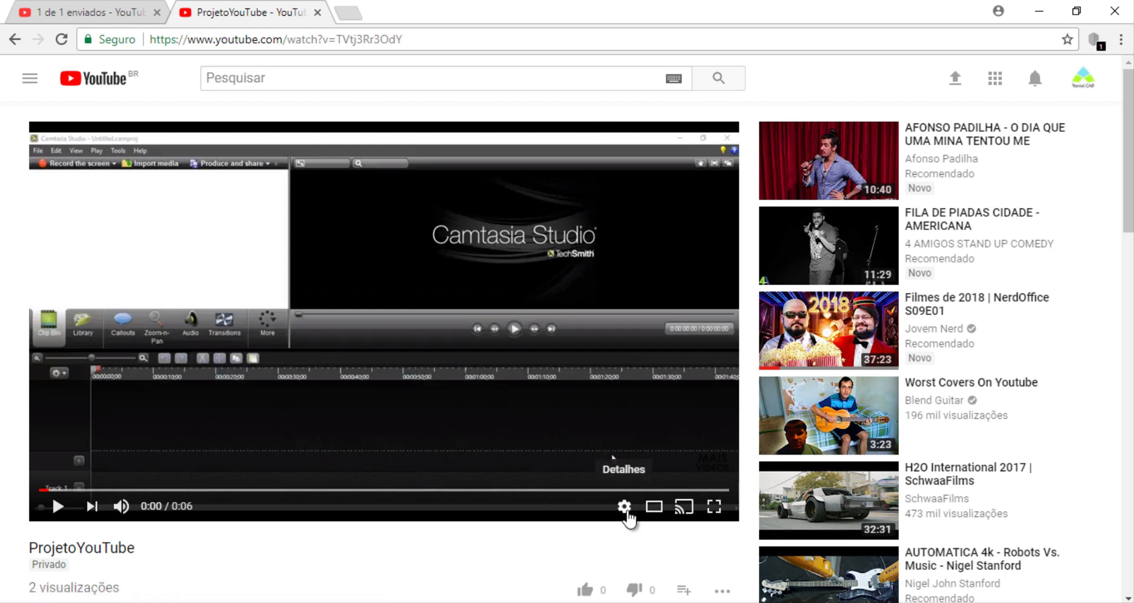
# Switch the YouTube player's quality setting from Automatic to 1080p.
pyautogui.click(626, 512)
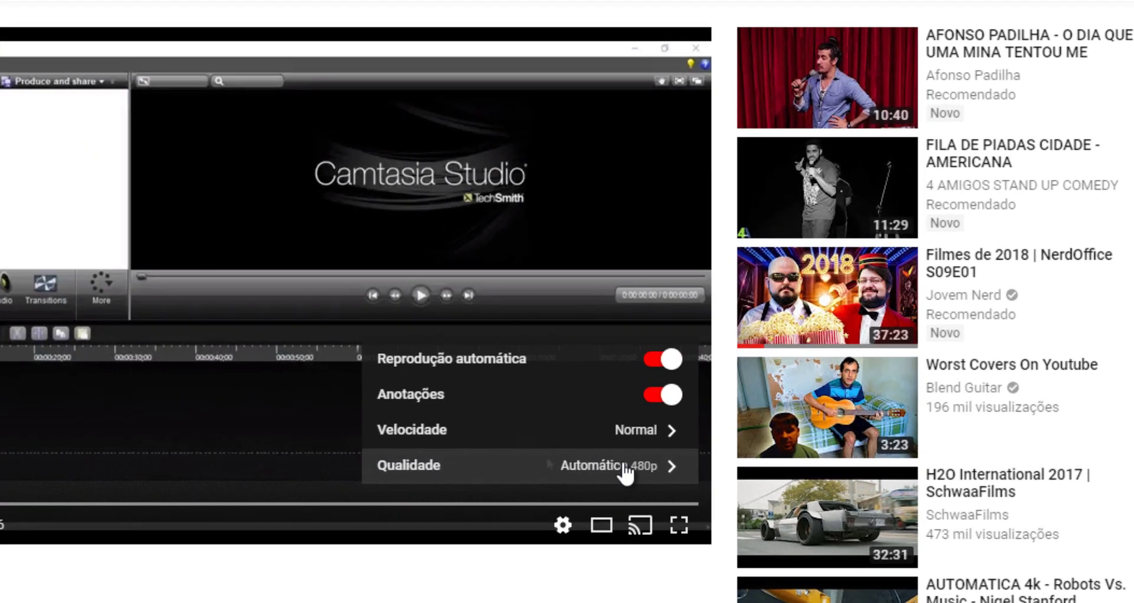
pyautogui.click(674, 464)
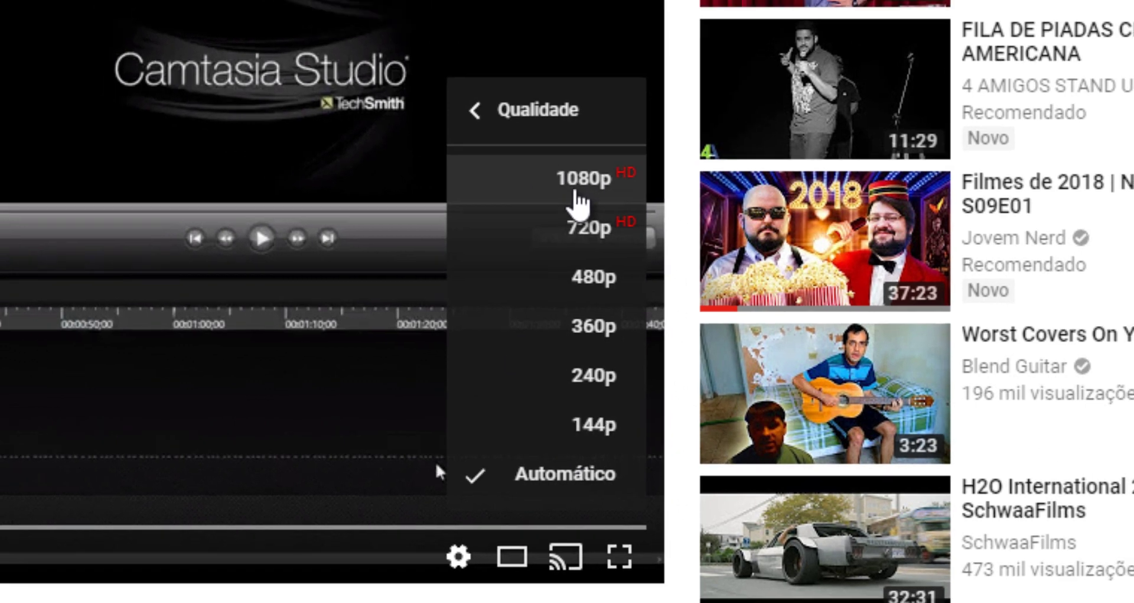
pyautogui.click(580, 175)
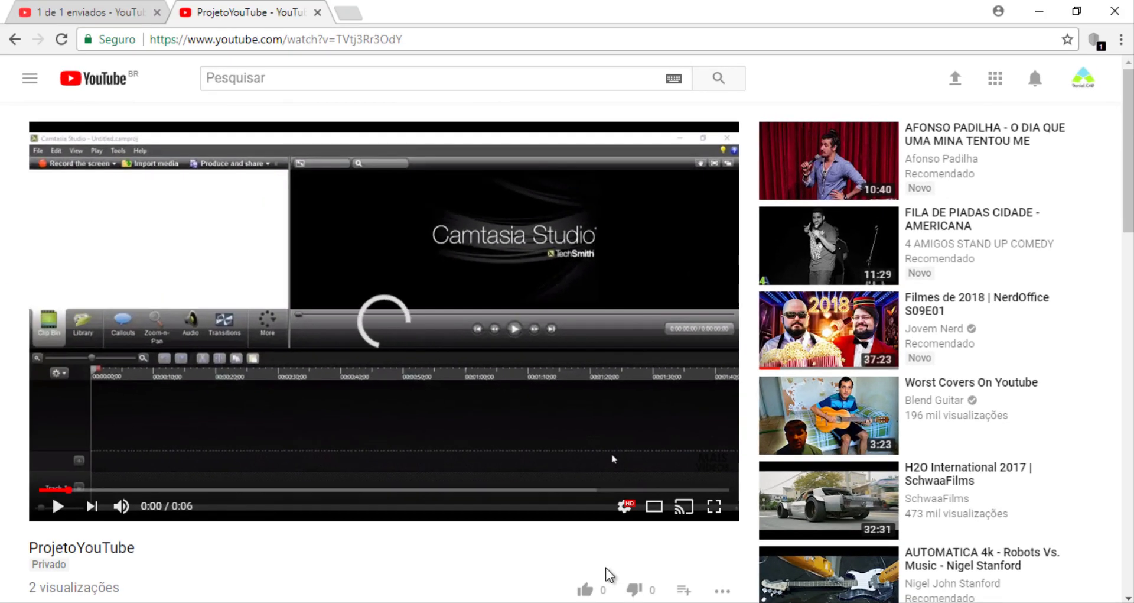